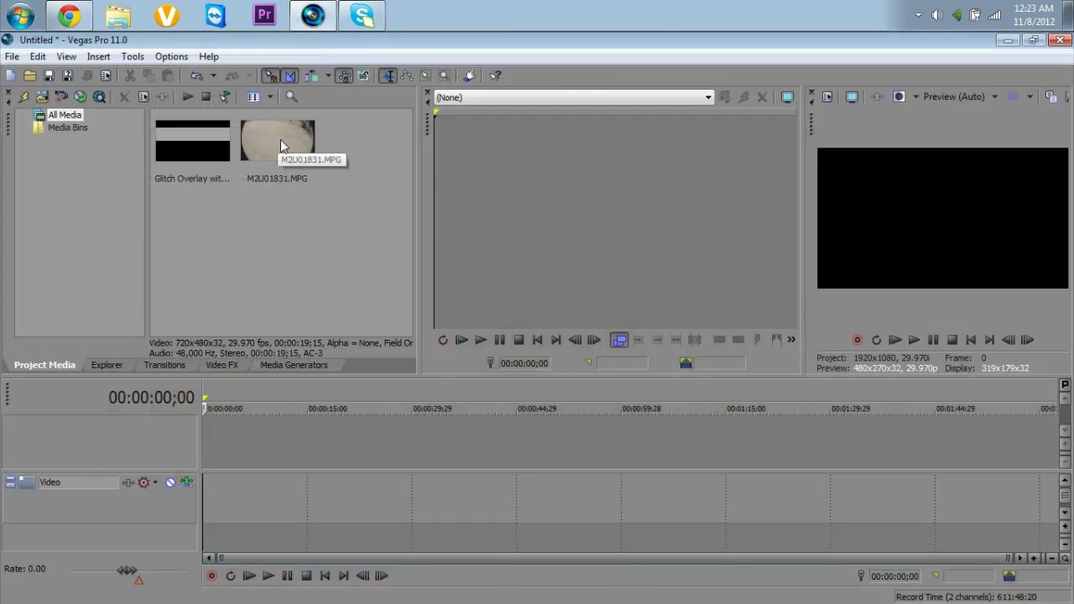
Add M2U01831.MPG to the timeline and insert an empty video track at the top
drag(272, 151, 206, 508)
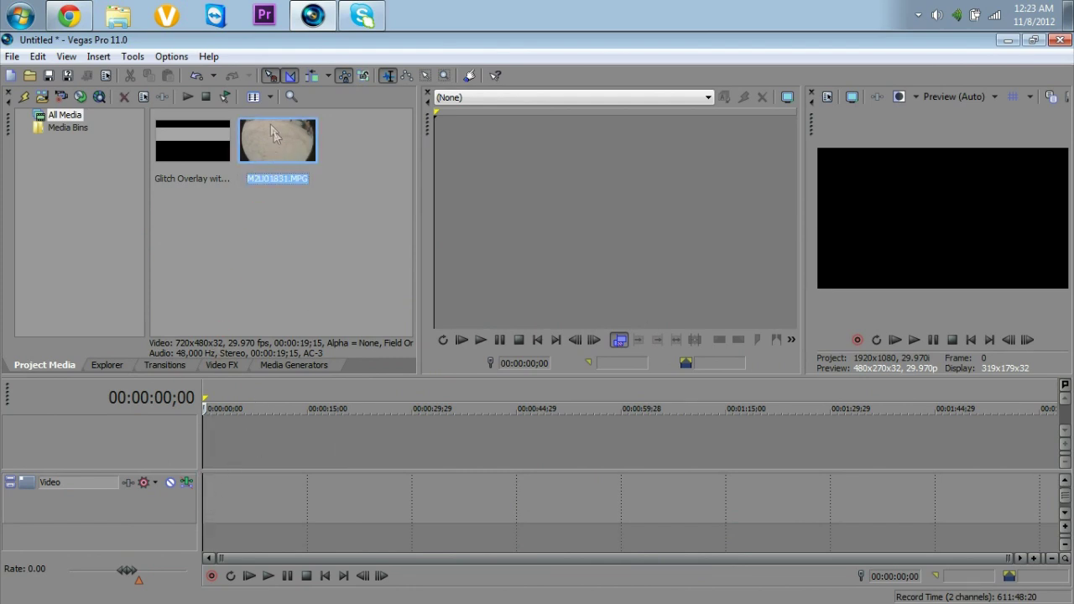
drag(274, 141, 217, 429)
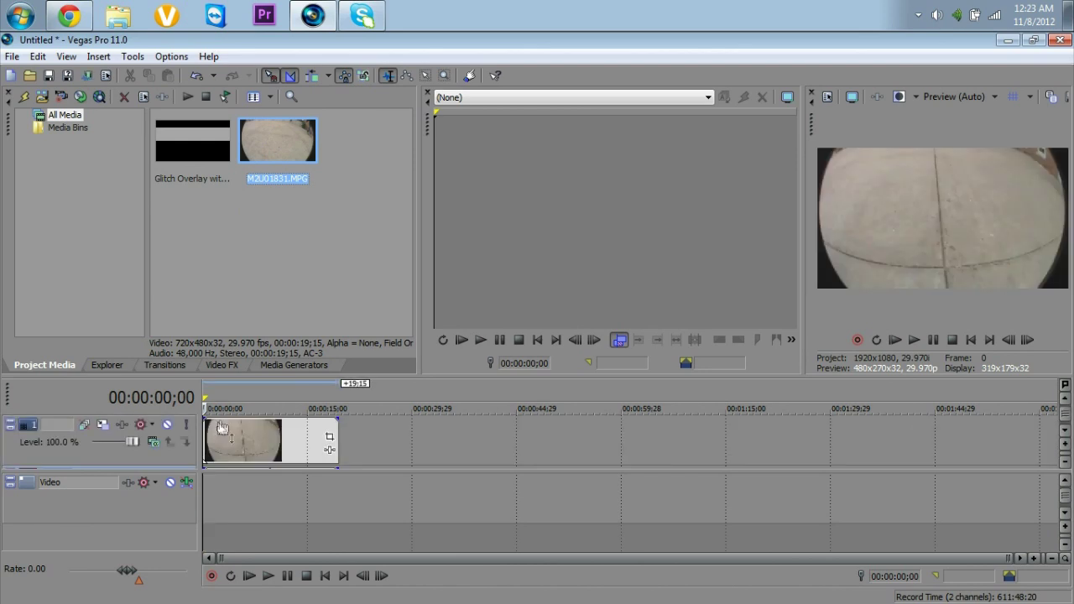
right_click(403, 430)
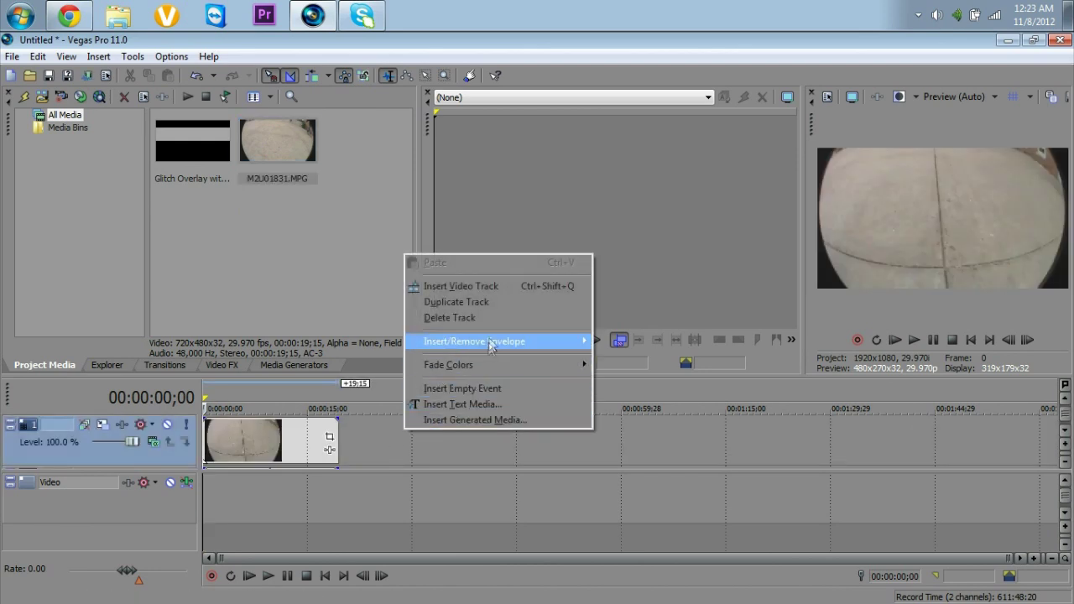
click(487, 287)
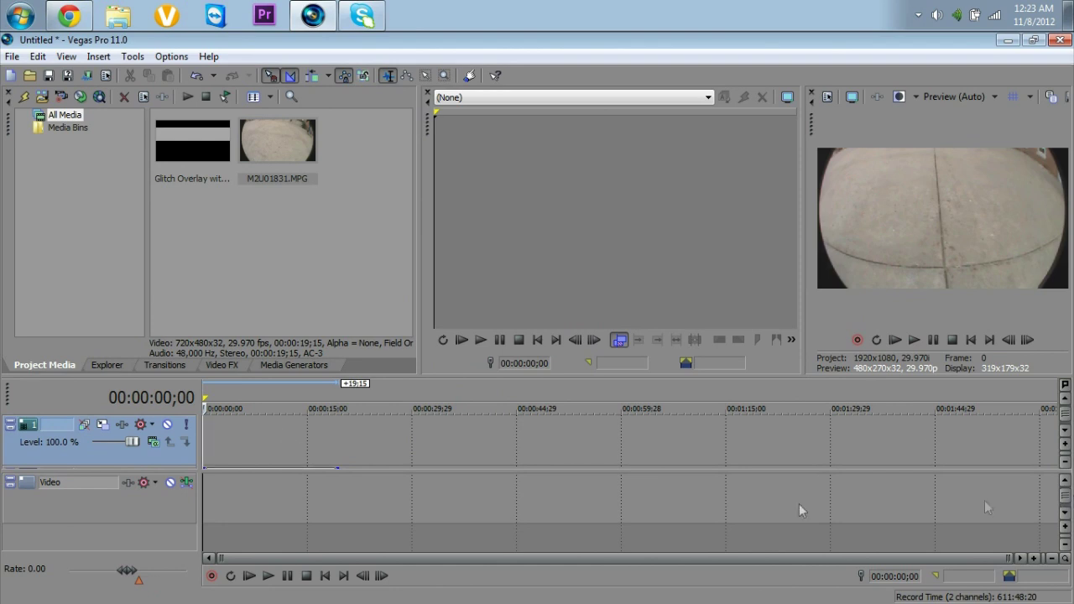
Place the Glitch Overlay on the top track and move the skate clip to the track below
click(191, 160)
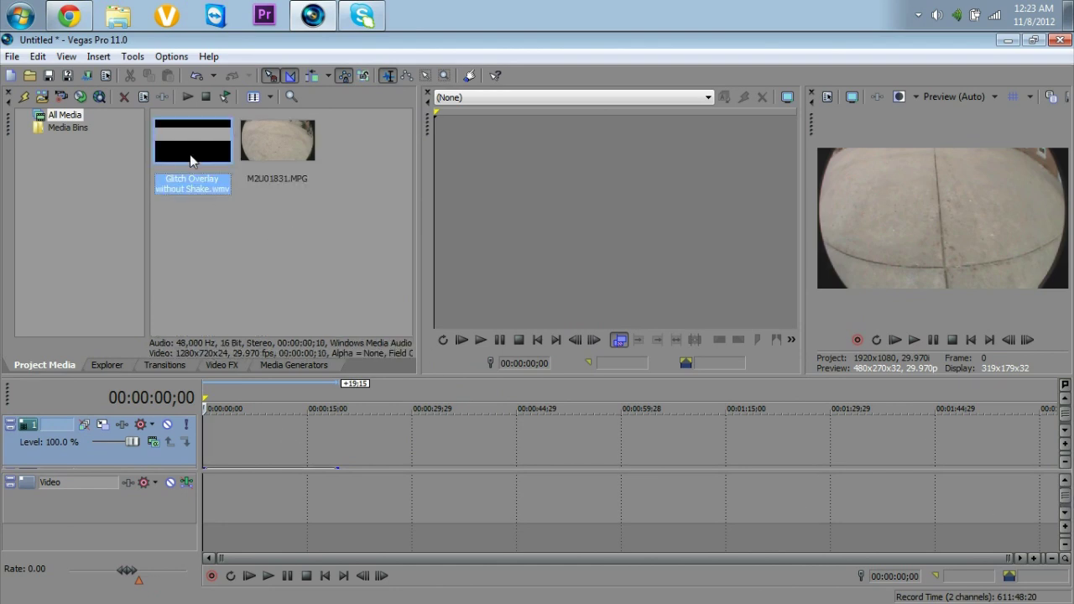
drag(190, 161, 212, 429)
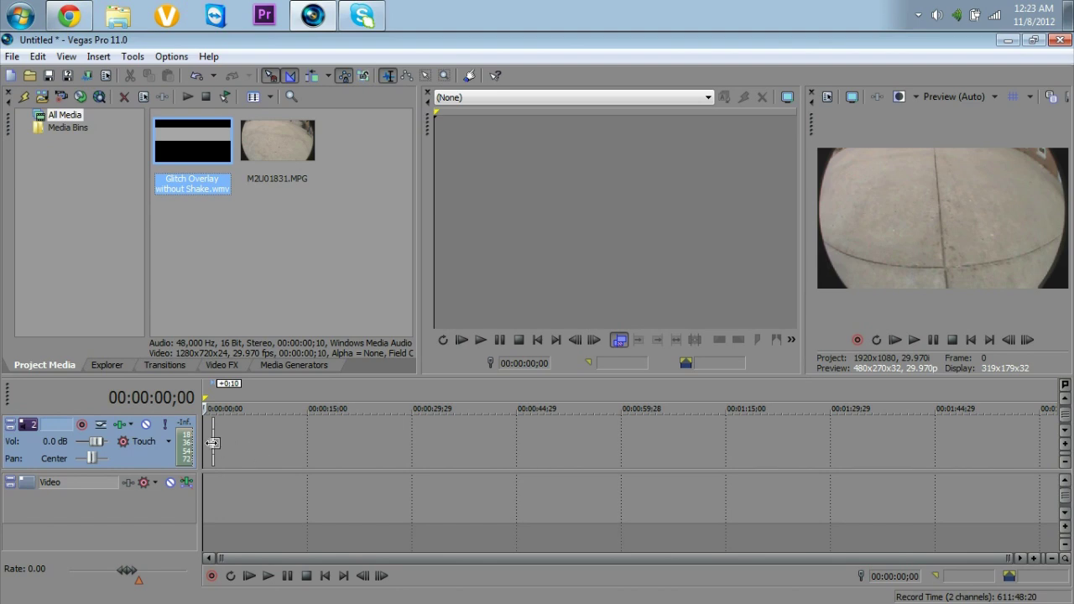
drag(256, 471, 254, 521)
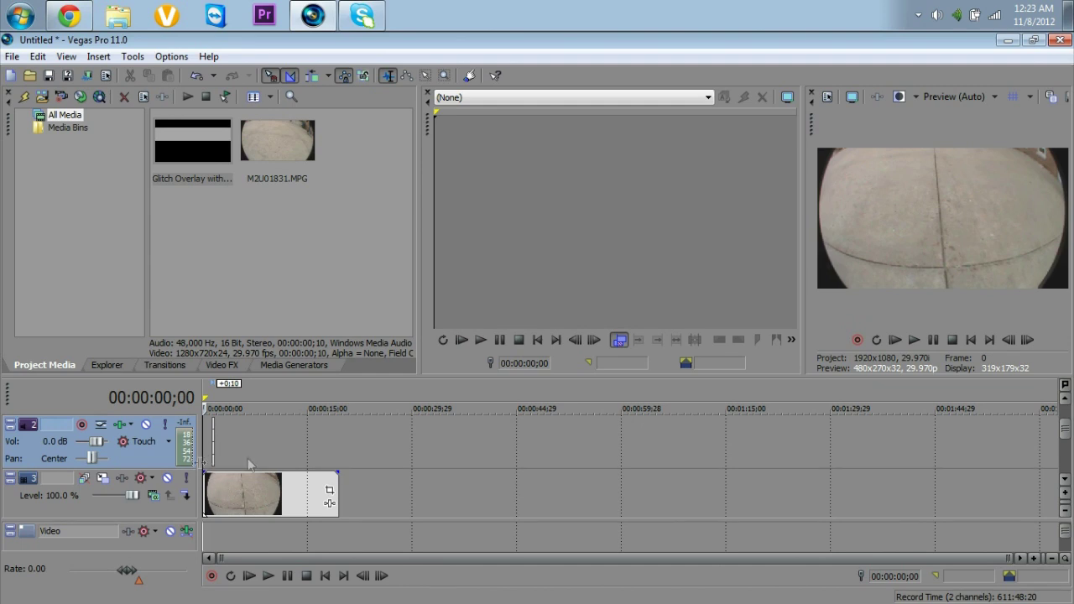
Step the preview to 00:00:01;21 and drag the overlay event back to the timeline start
scroll(252, 495, up, 10)
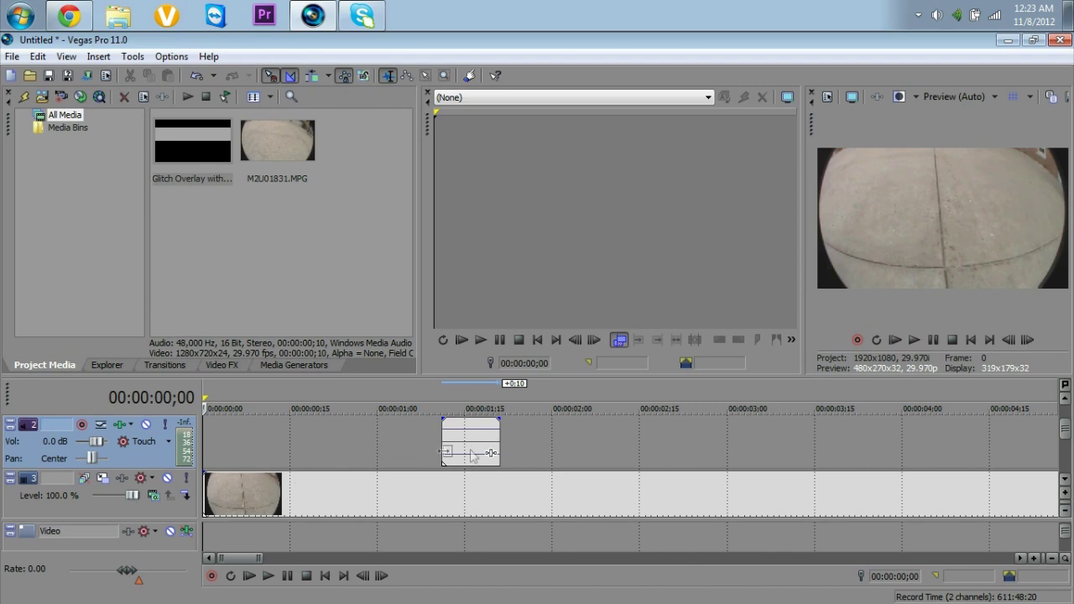
click(1028, 340)
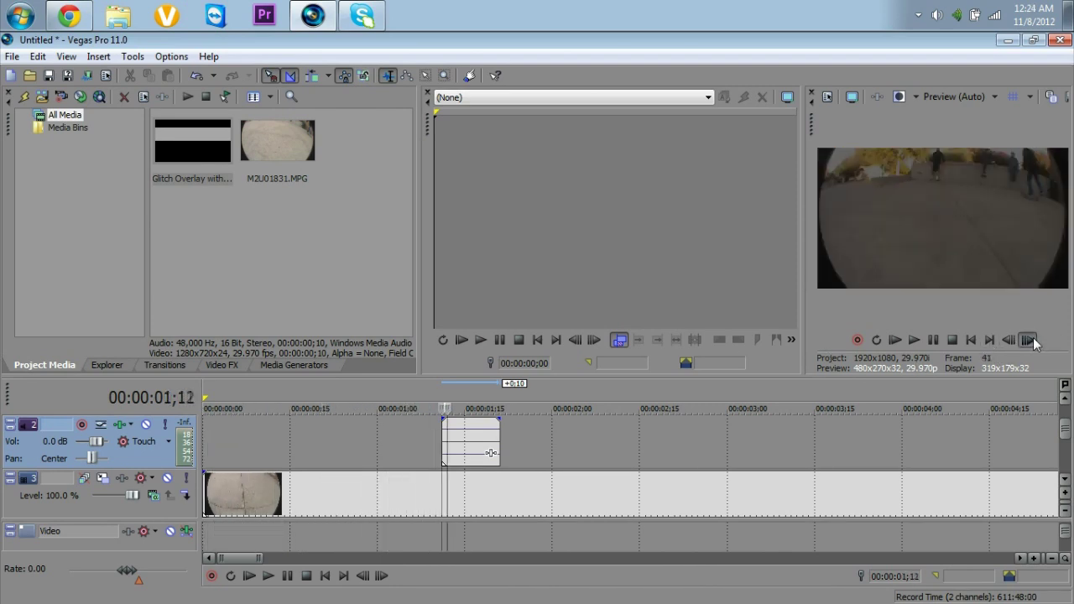
drag(446, 448, 155, 458)
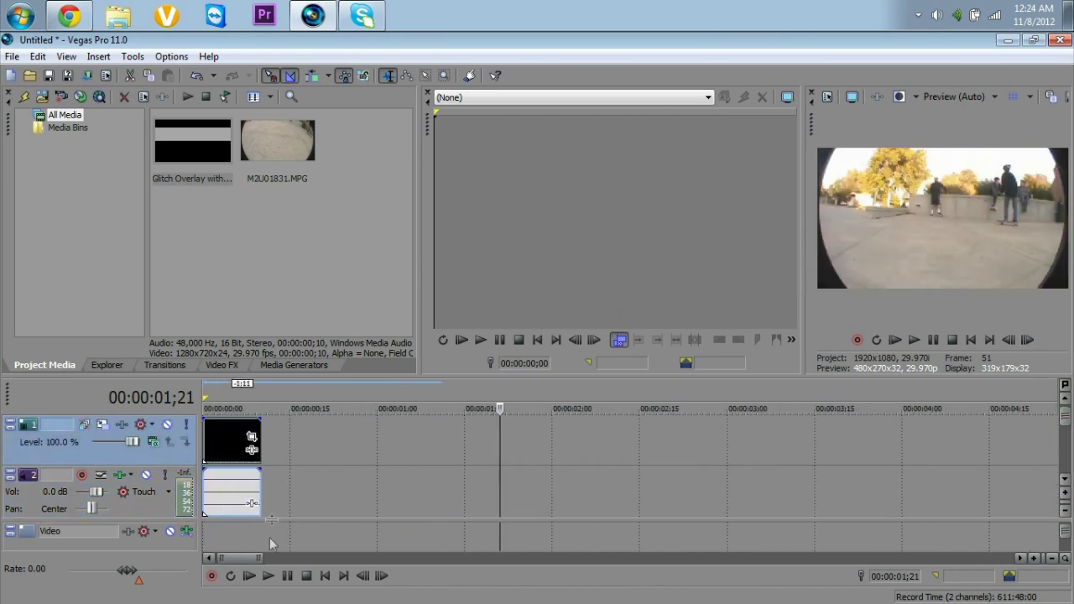
scroll(319, 487, down, 3)
scroll(344, 470, up, 3)
scroll(544, 487, down, 1)
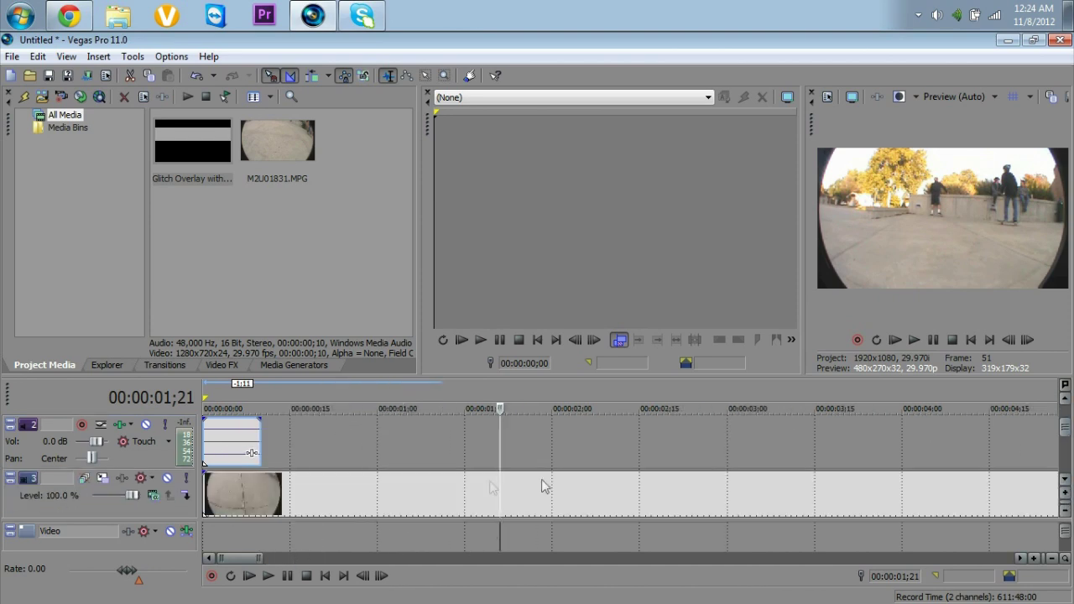
Step frame by frame to 00:00:02;11 and add marker 1 there
click(1029, 340)
click(1028, 340)
click(1028, 340)
click(1029, 340)
click(1028, 340)
click(1028, 340)
click(1029, 340)
click(1028, 340)
click(1028, 340)
click(1028, 339)
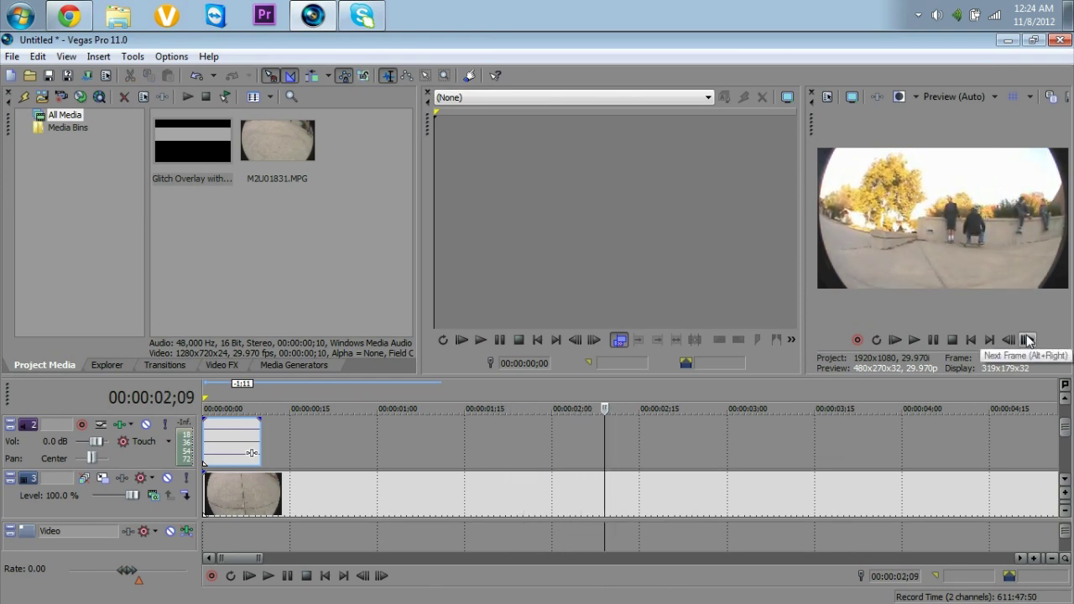
click(1028, 340)
click(1028, 340)
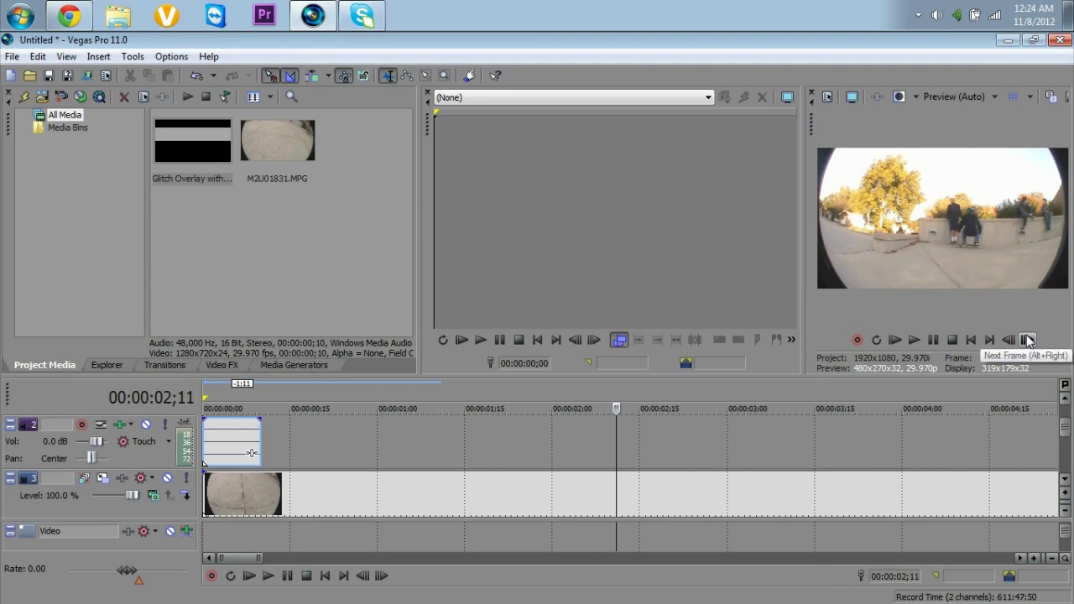
key(m)
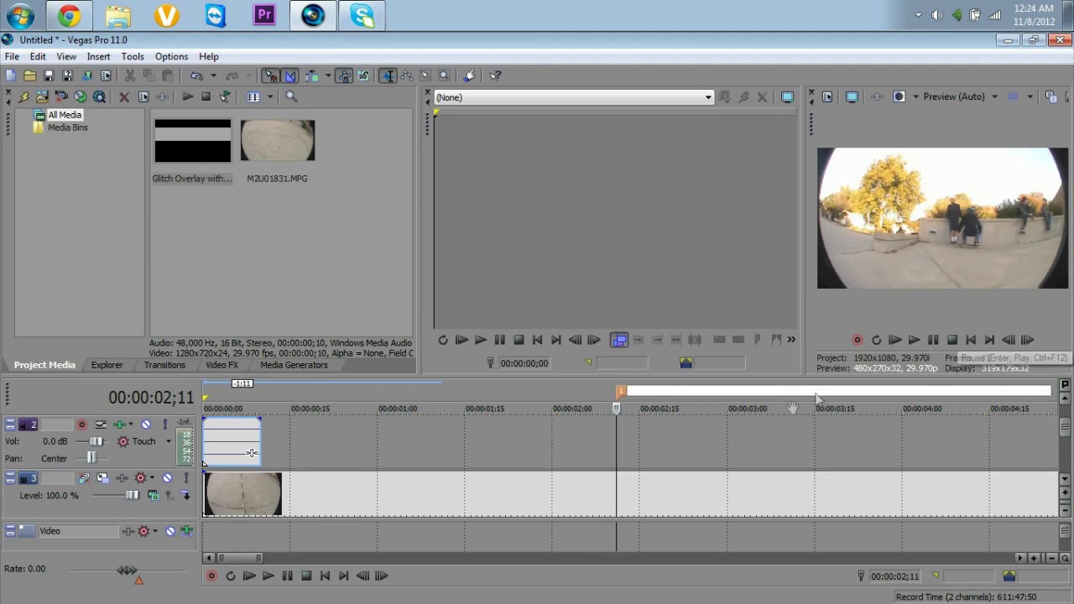
Step ahead to 00:00:02;18, add marker 2, and select the overlay's audio event
click(1030, 340)
click(1030, 340)
click(1030, 340)
click(1030, 340)
click(1030, 340)
click(1030, 339)
click(1030, 340)
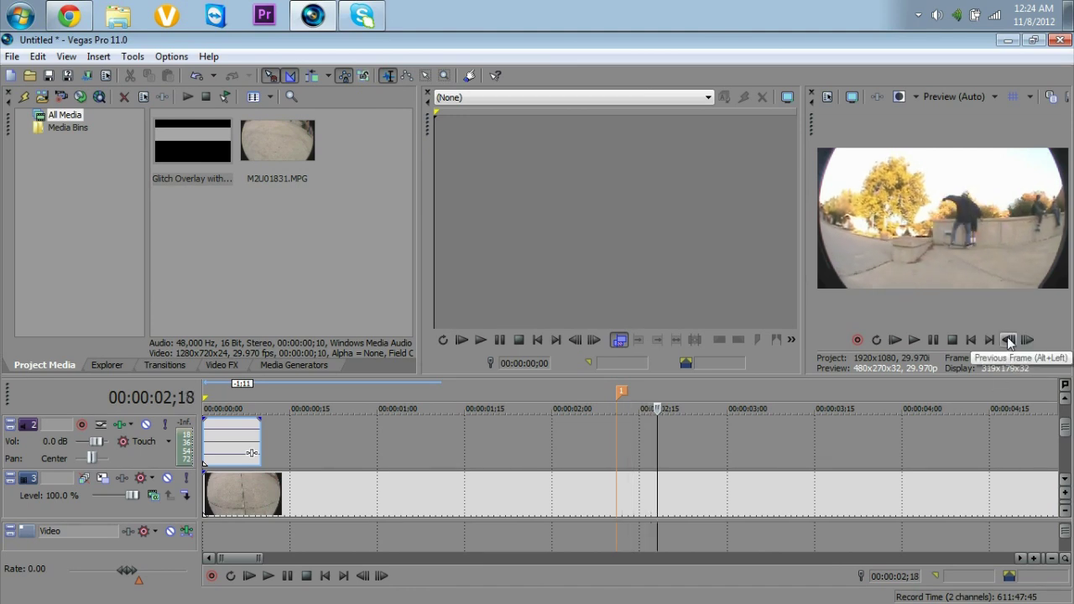
key(m)
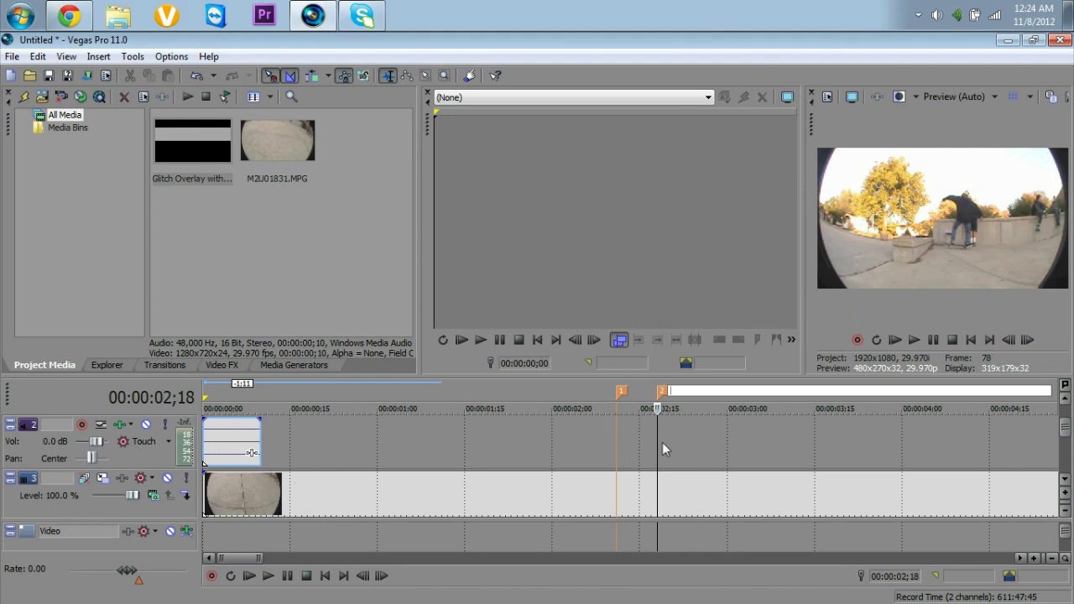
click(223, 453)
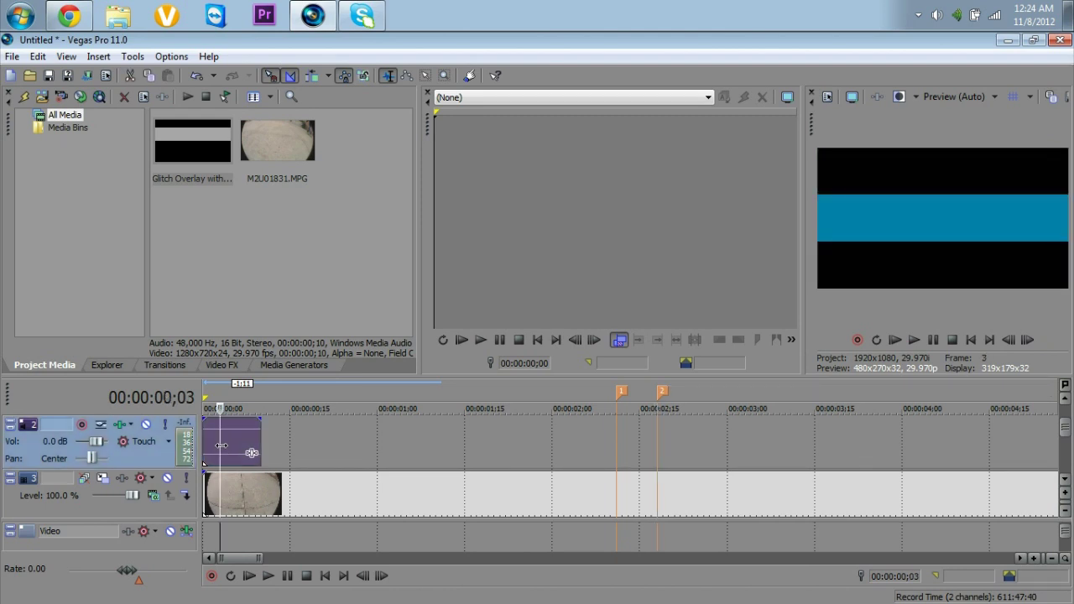
Delete the overlay's audio event and remove its now-empty audio track
key(Delete)
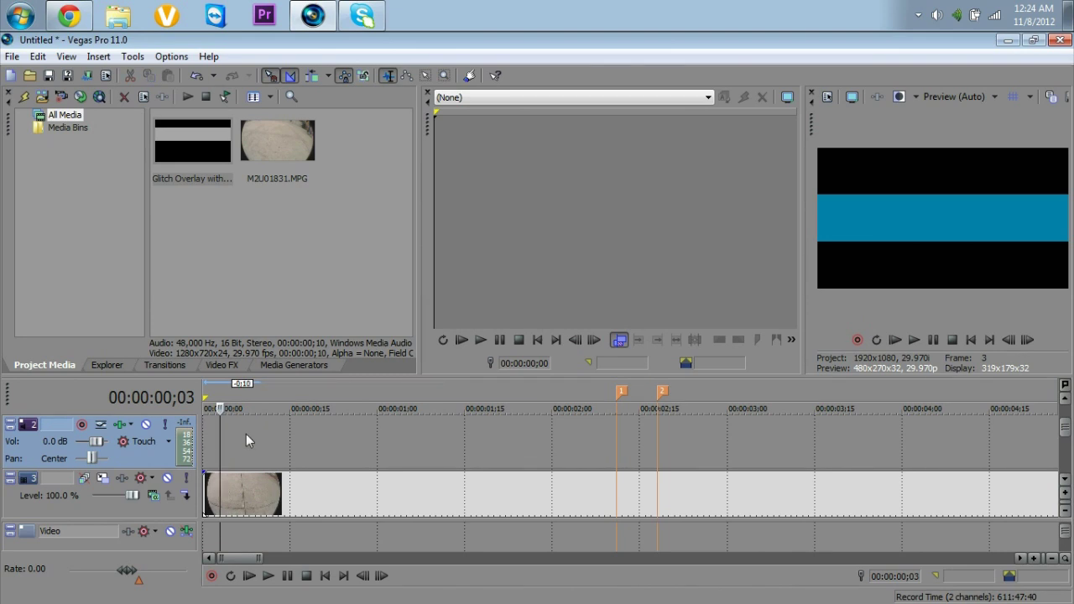
right_click(246, 434)
click(300, 321)
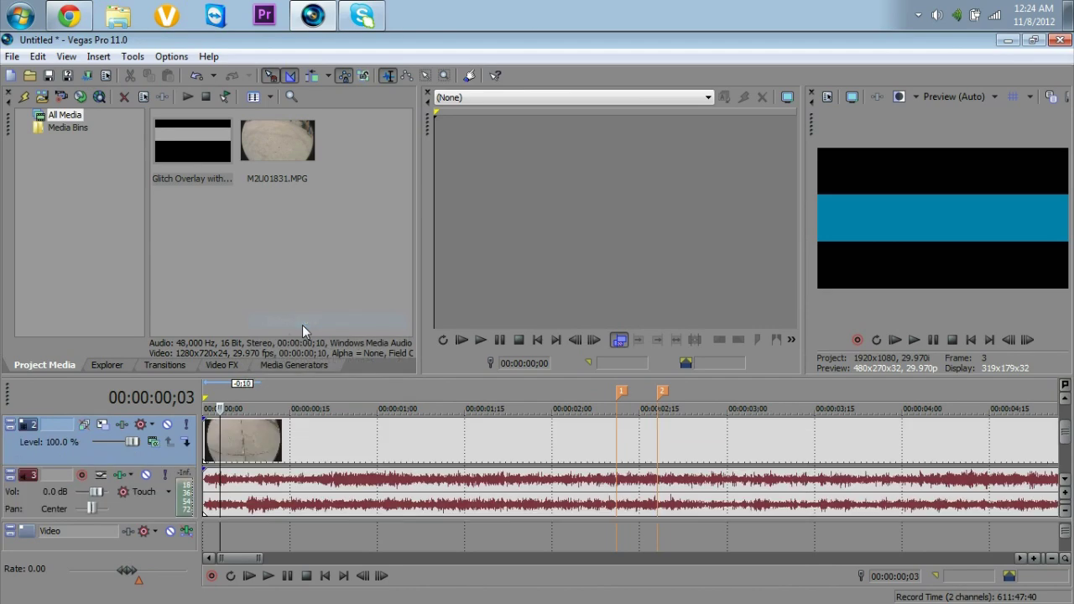
Move the glitch overlay clip over the marked section around 00:00:02;10
scroll(277, 467, up, 1)
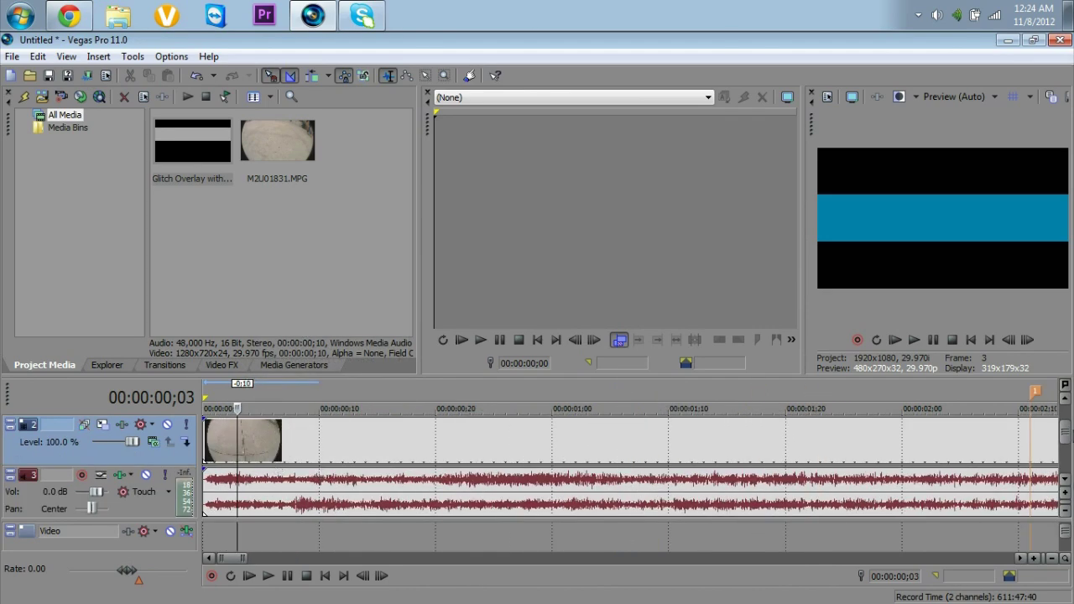
mouse_move(1067, 443)
mouse_down()
mouse_move(1066, 428)
mouse_move(1069, 448)
mouse_up()
mouse_move(239, 560)
mouse_down()
mouse_move(246, 565)
mouse_move(222, 562)
mouse_move(236, 560)
mouse_up()
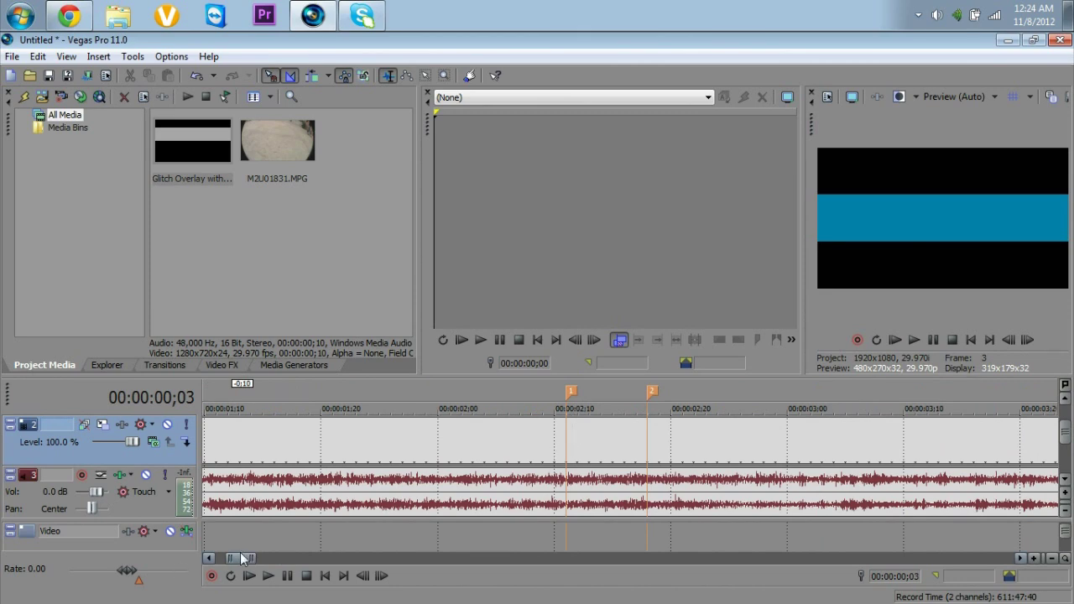
drag(242, 559, 230, 562)
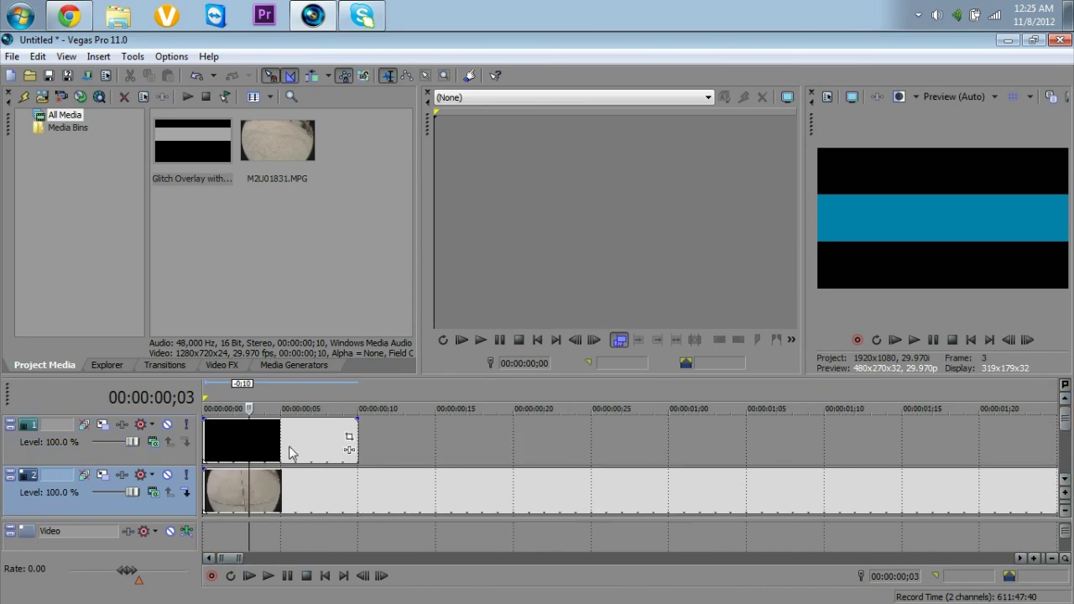
mouse_move(292, 453)
mouse_down()
mouse_move(430, 453)
mouse_move(291, 454)
mouse_move(848, 489)
mouse_move(781, 488)
mouse_move(522, 441)
mouse_move(768, 432)
mouse_up()
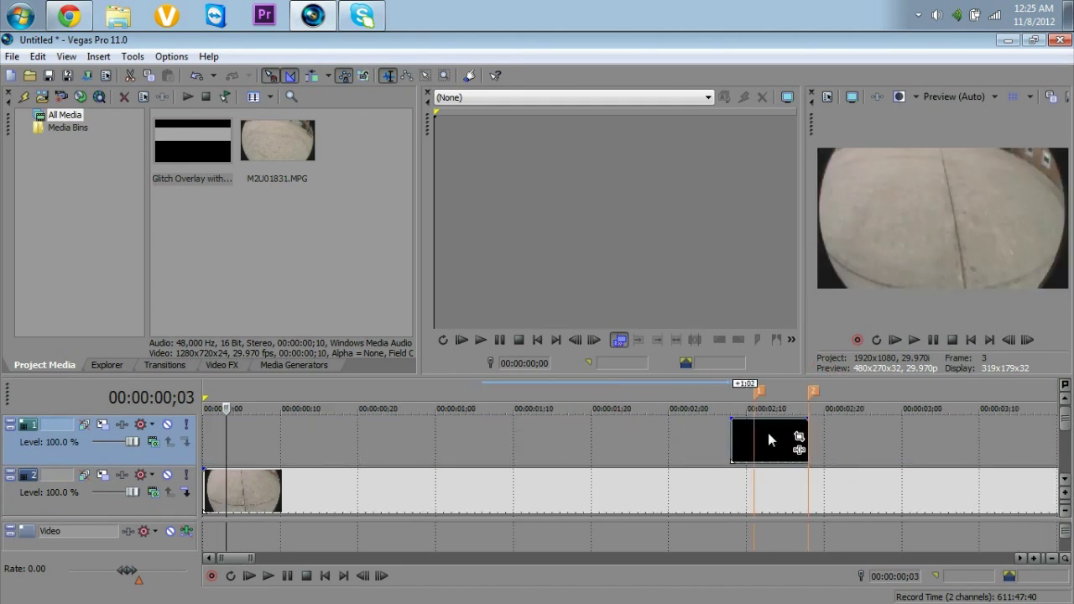
click(748, 395)
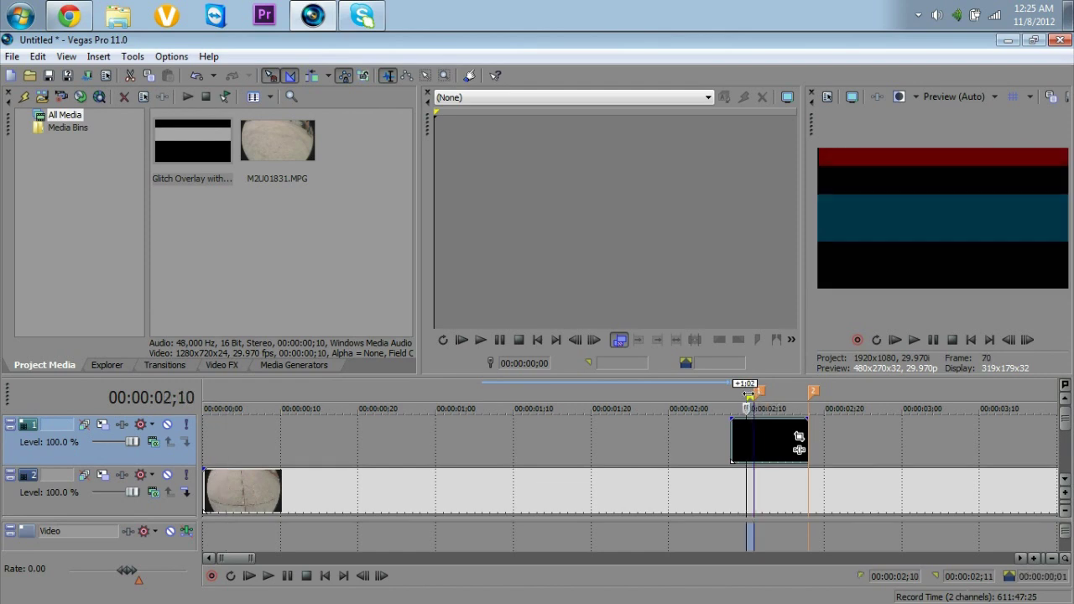
drag(758, 393, 733, 393)
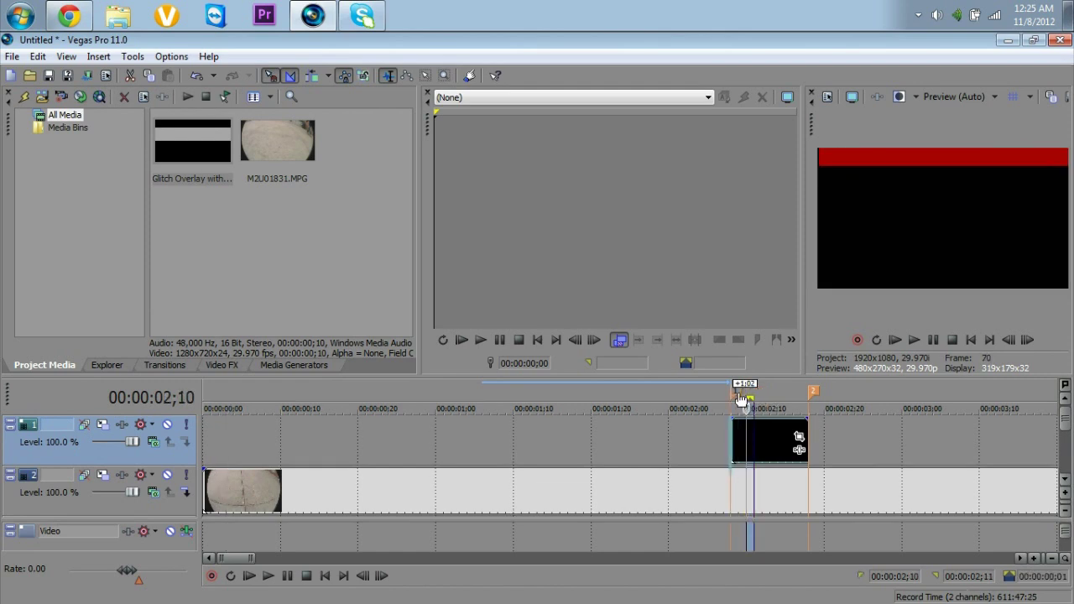
click(707, 486)
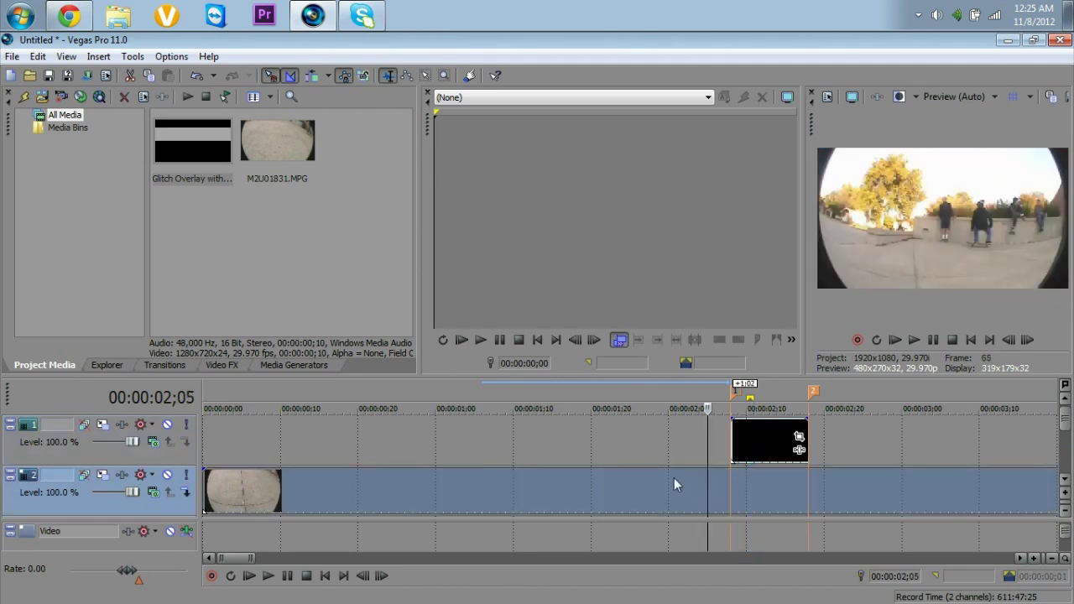
click(1027, 339)
click(1027, 340)
click(1028, 340)
click(1027, 340)
click(1028, 340)
click(1027, 340)
click(1027, 340)
click(1028, 340)
click(1027, 340)
click(1028, 340)
click(1027, 340)
click(1027, 340)
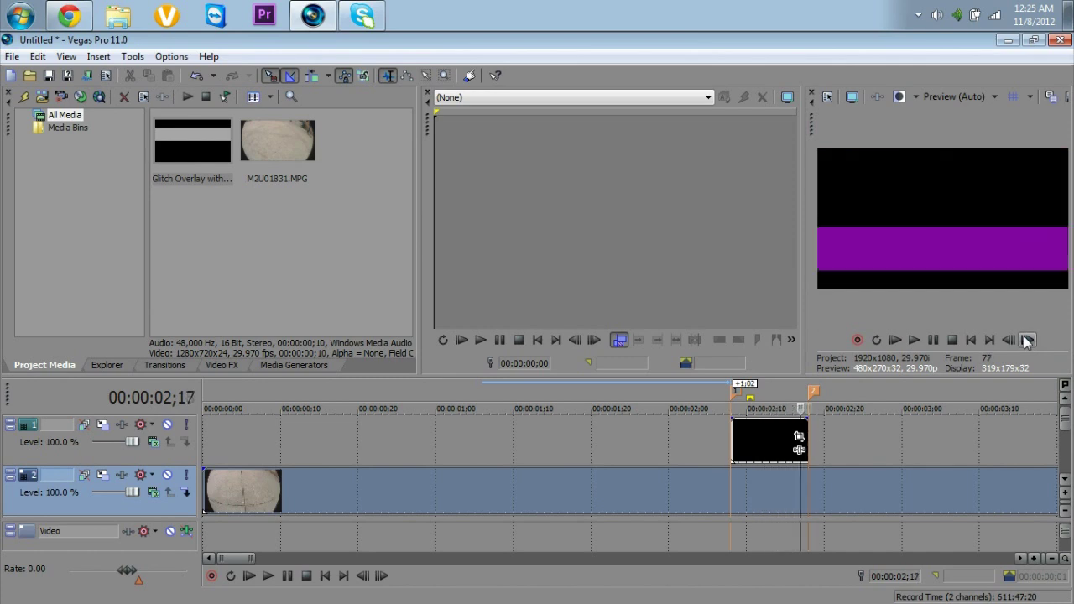
click(1028, 340)
click(1027, 340)
click(1028, 340)
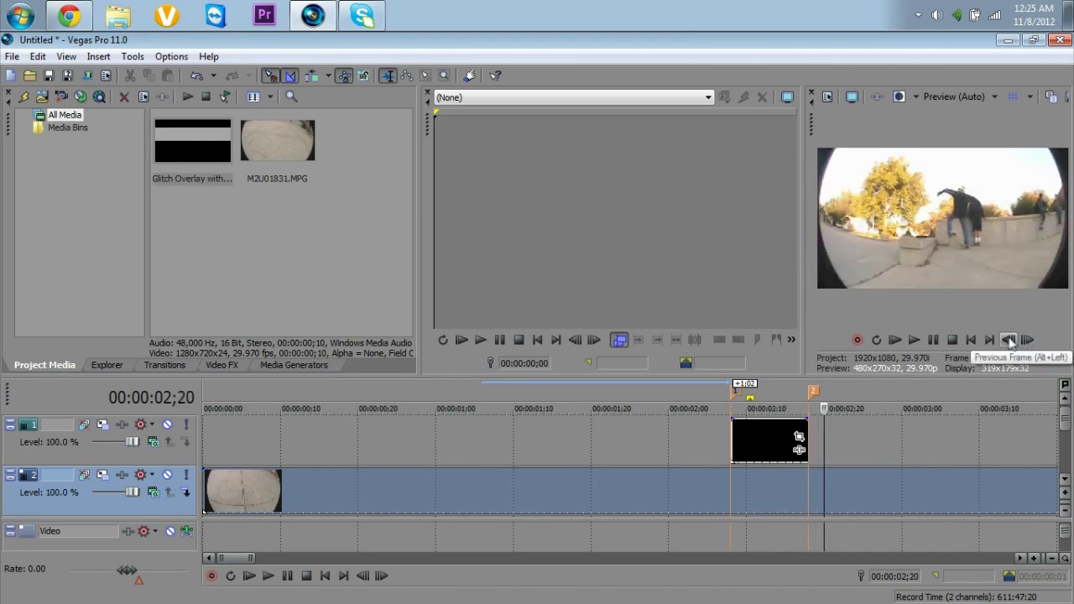
click(1009, 339)
click(1009, 340)
click(1009, 340)
click(1009, 340)
click(1009, 340)
click(1009, 340)
click(1009, 340)
click(1009, 340)
click(1009, 340)
click(1009, 340)
click(1009, 340)
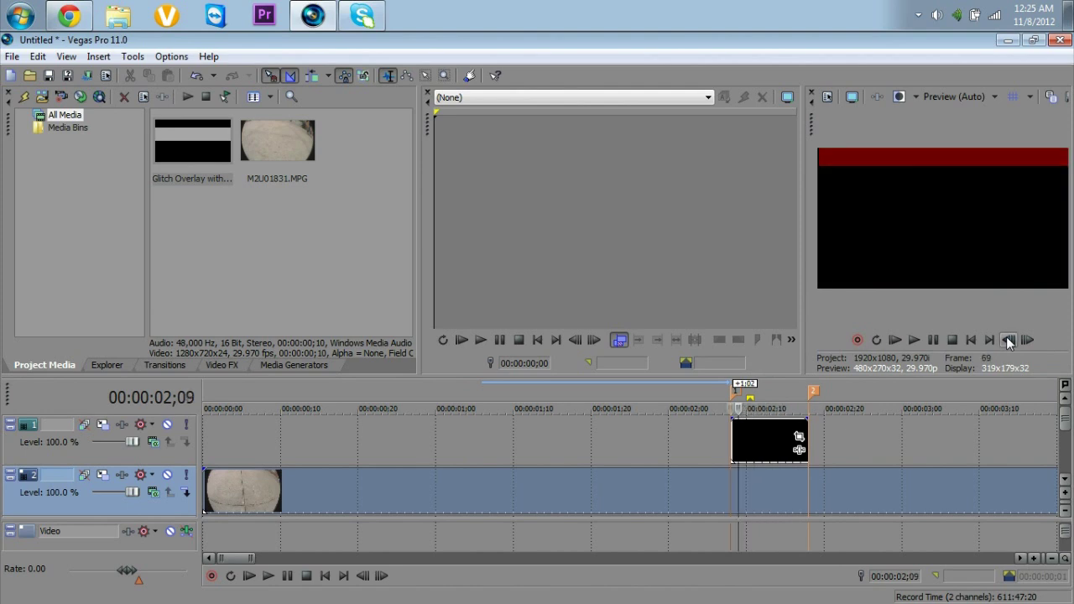
click(1009, 340)
click(1009, 340)
click(1009, 340)
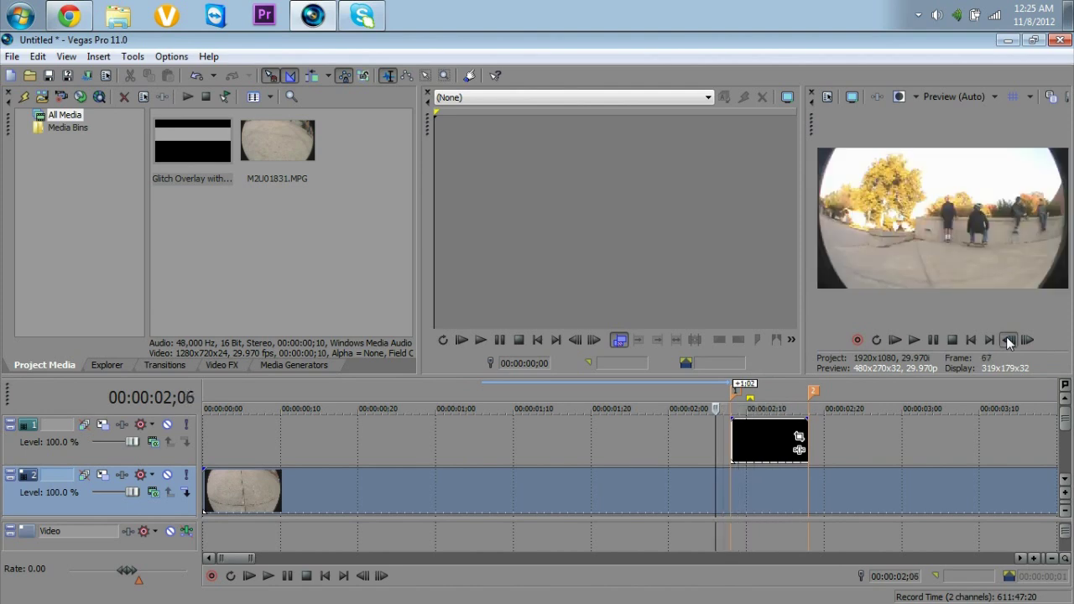
Set the overlay track's compositing mode to Add and step through the blended frames
click(148, 443)
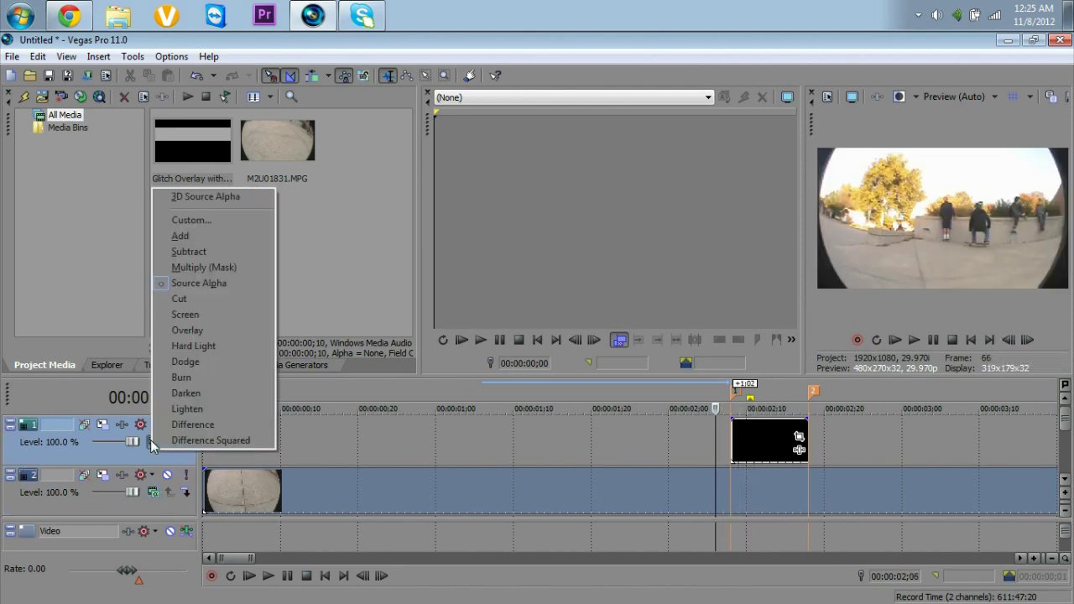
click(318, 439)
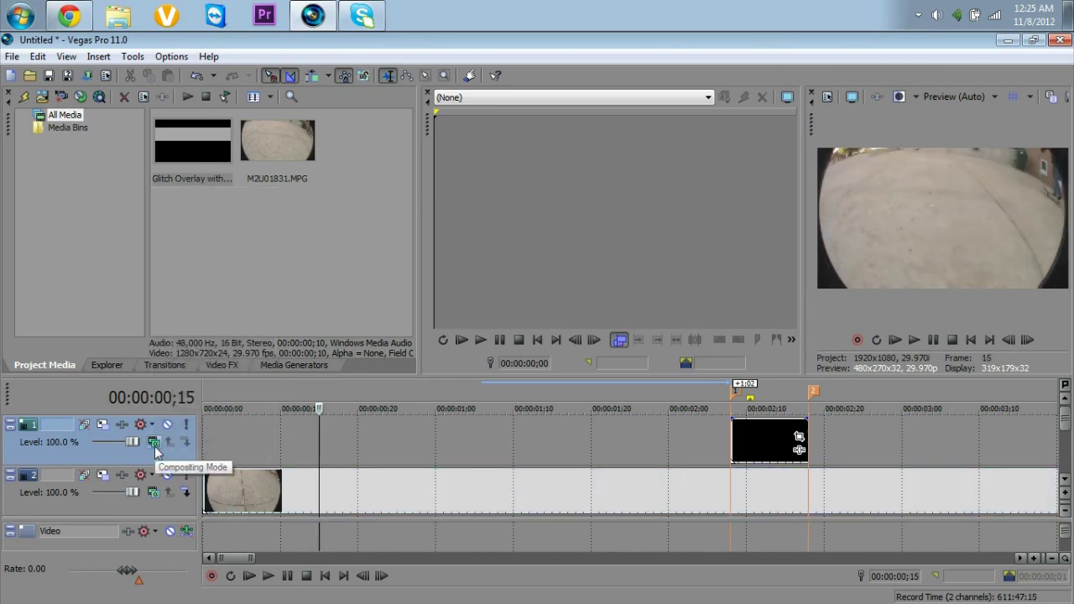
click(154, 444)
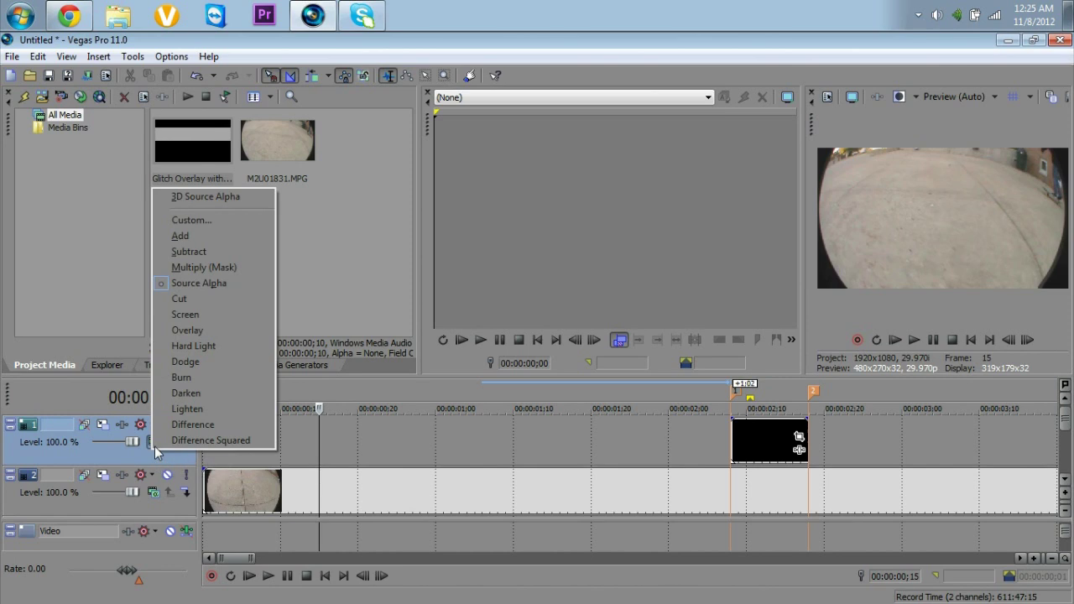
click(180, 236)
click(766, 484)
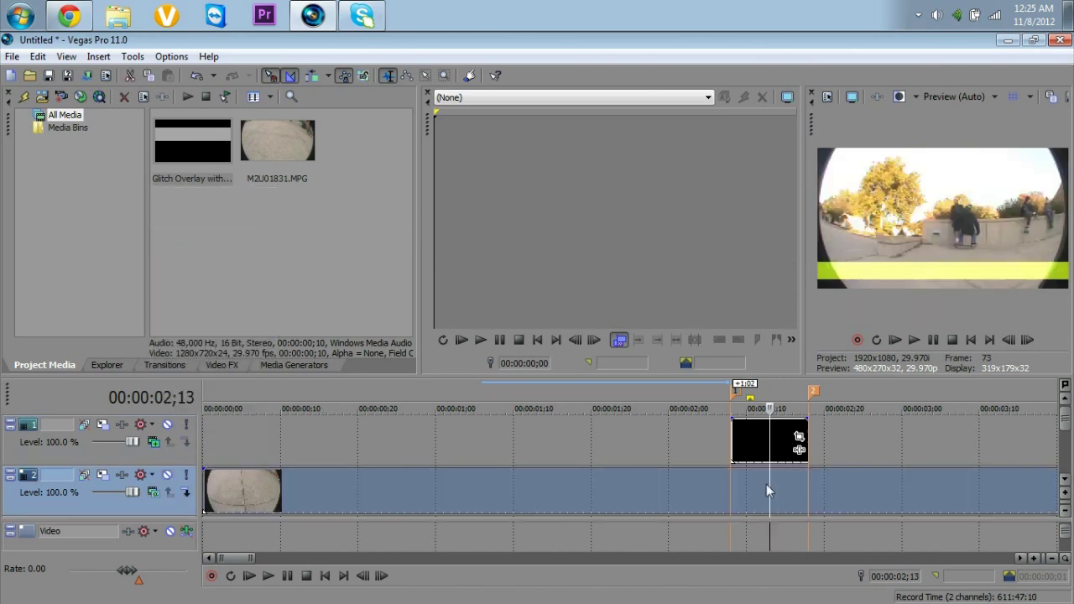
click(1010, 344)
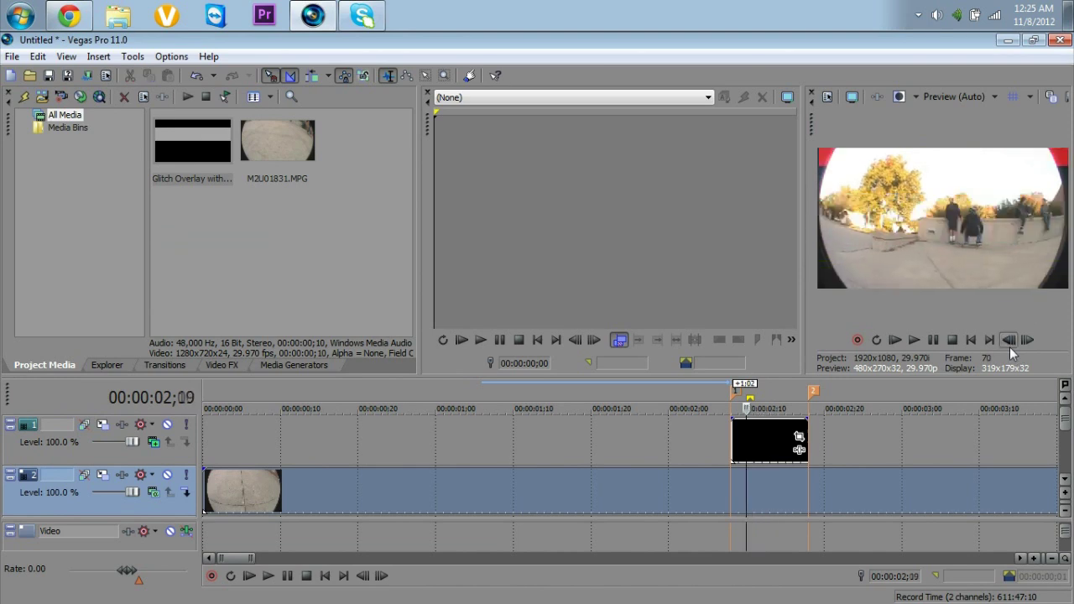
click(1029, 344)
click(1029, 345)
click(1029, 344)
click(1029, 344)
click(1029, 344)
click(1029, 344)
click(1029, 344)
click(1029, 345)
click(1029, 344)
click(1029, 344)
click(1029, 344)
click(1029, 344)
click(1029, 344)
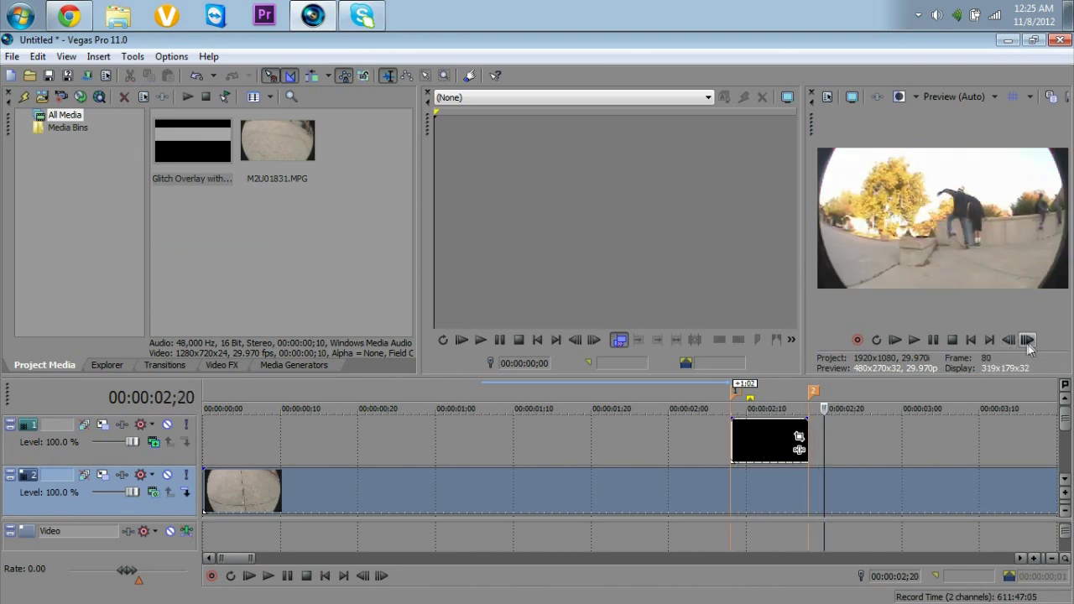
Lower the overlay clip's opacity to 60 % and step through frames to check it
click(763, 433)
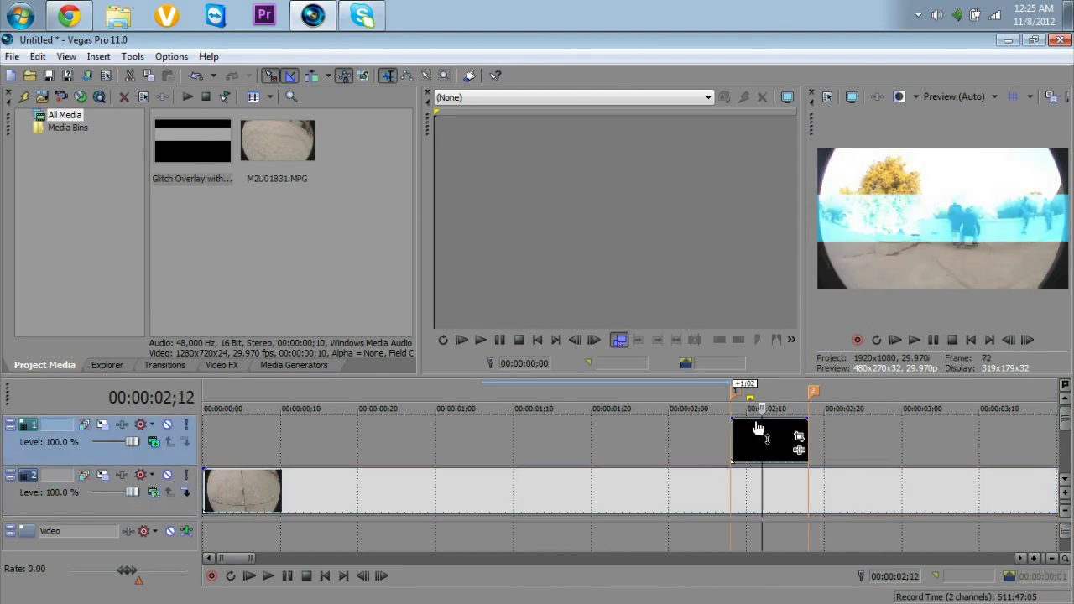
drag(758, 428, 757, 446)
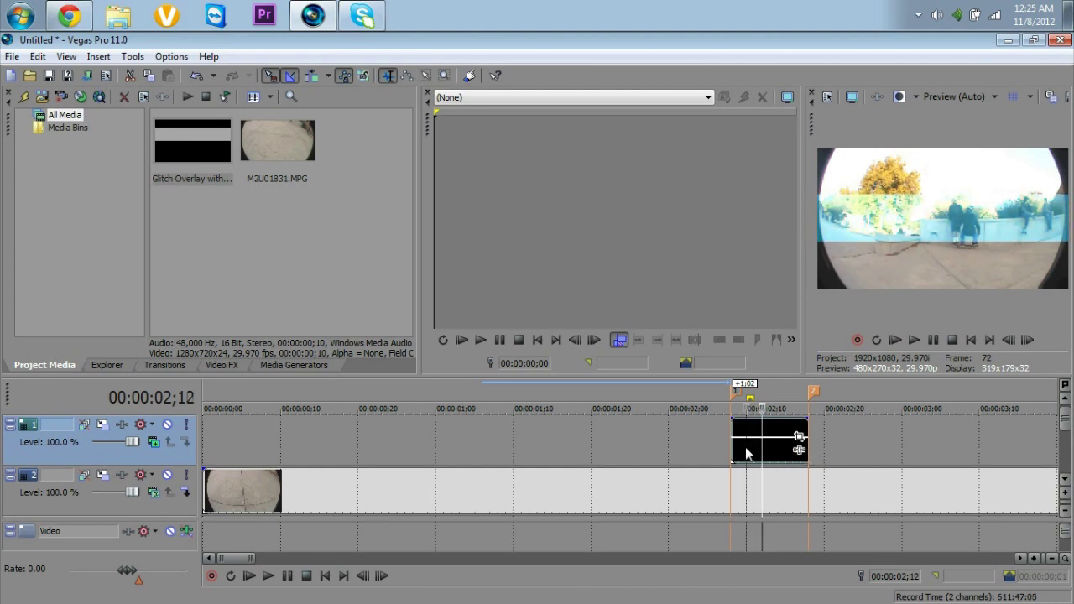
click(746, 449)
click(1027, 340)
click(1027, 340)
click(1027, 340)
click(1027, 340)
click(1028, 340)
click(1027, 340)
click(1027, 340)
click(1027, 340)
click(1027, 340)
click(1027, 340)
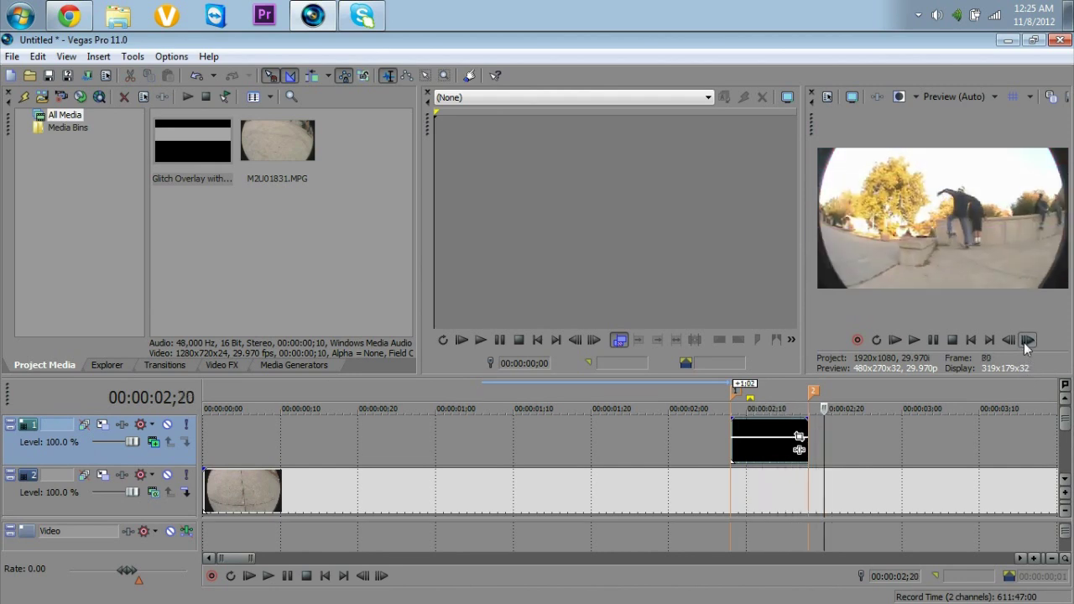
click(1008, 340)
click(1008, 339)
click(1008, 340)
click(1008, 340)
click(1008, 340)
click(1008, 340)
click(1008, 340)
click(1008, 340)
click(1009, 340)
click(1008, 340)
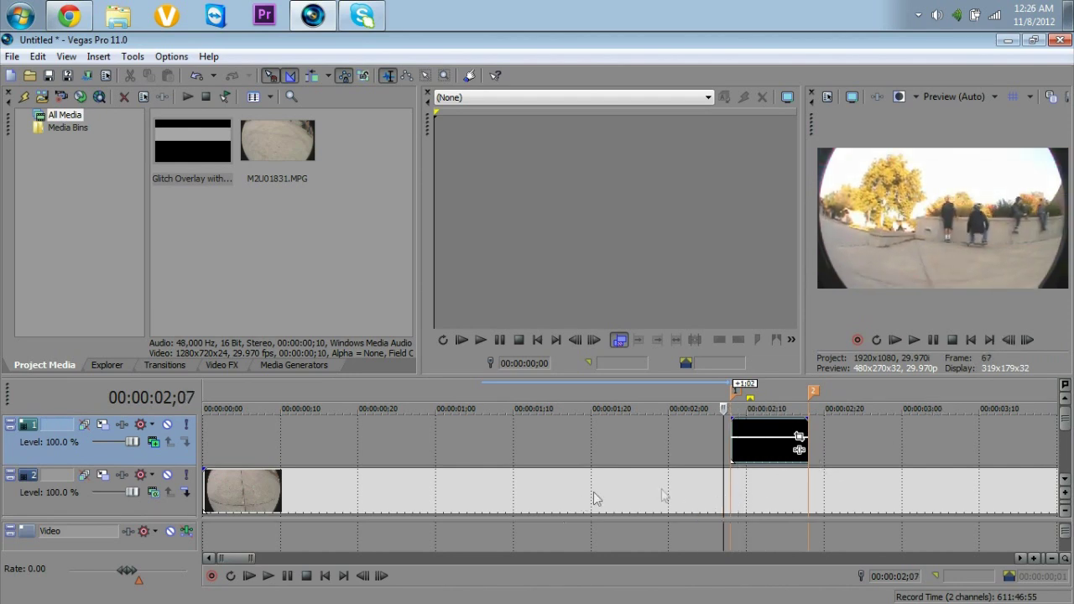
Turn on Disable resample in the M2U01831.MPG event's Properties and confirm
right_click(631, 499)
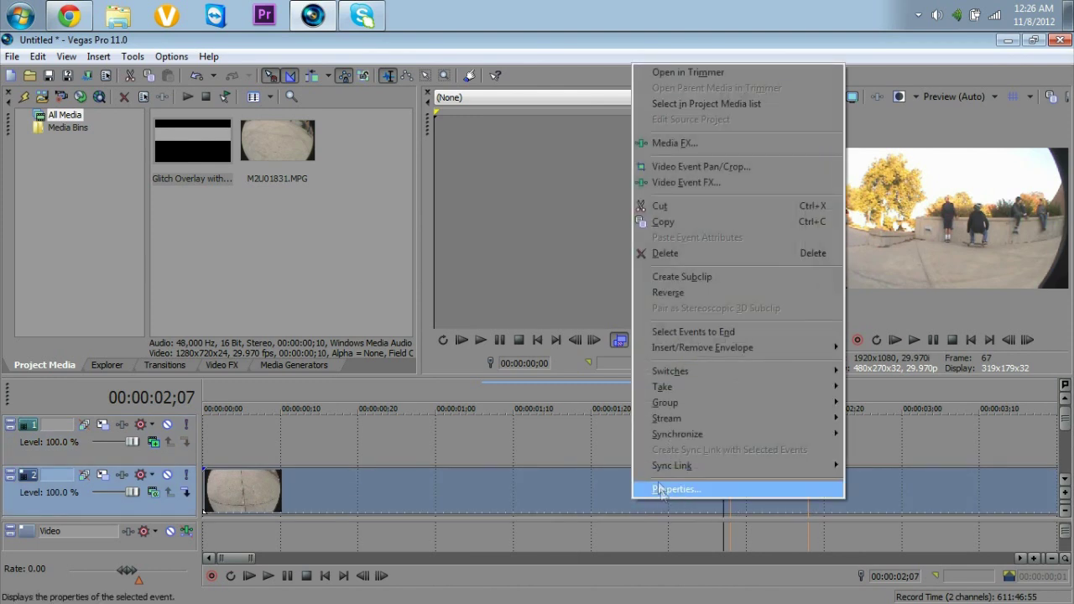
click(663, 489)
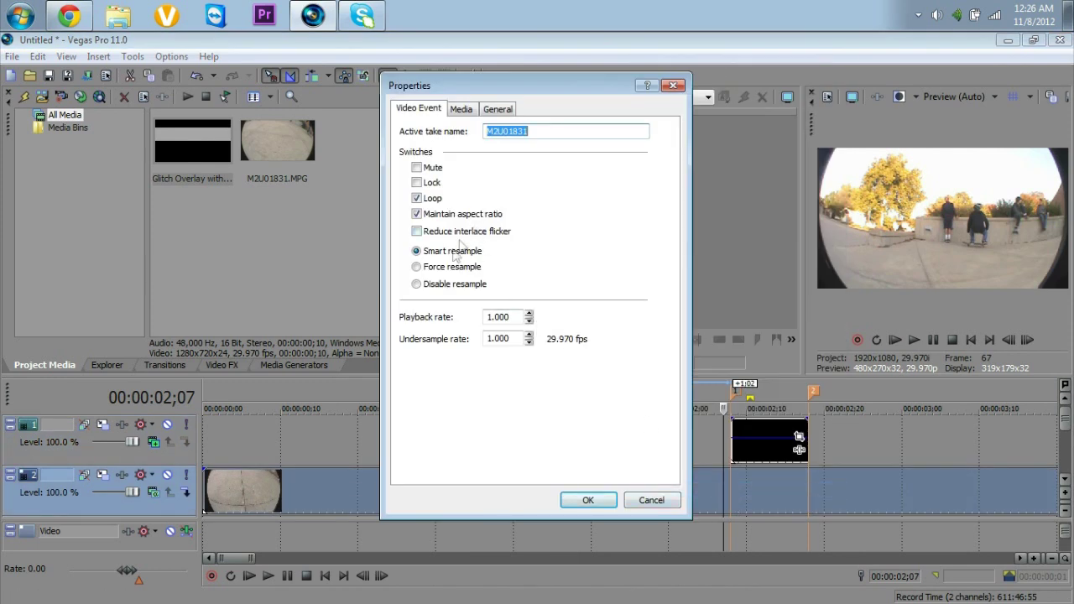
click(435, 288)
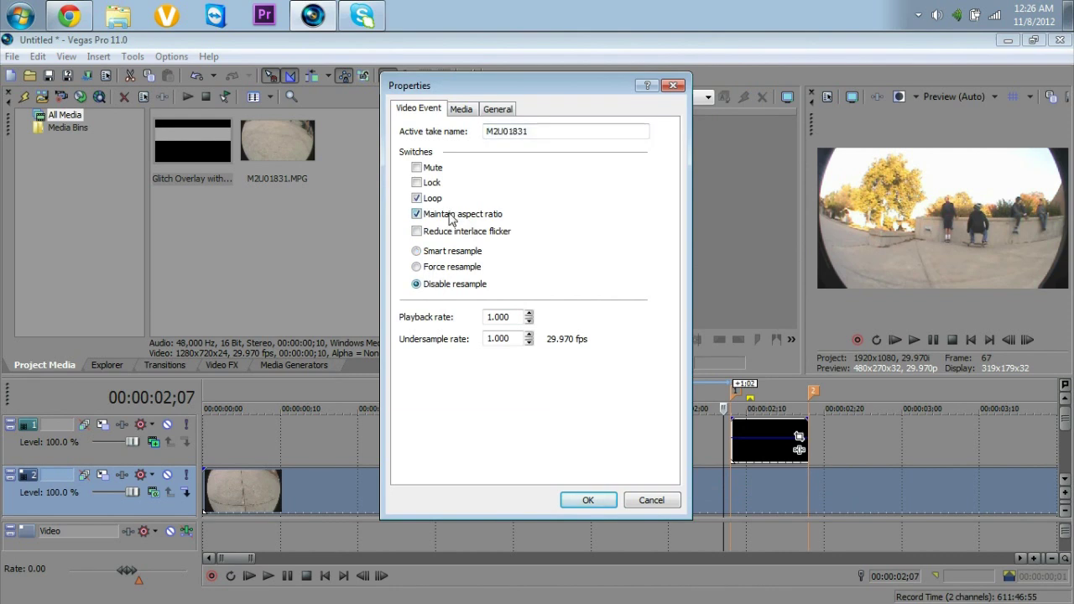
click(589, 500)
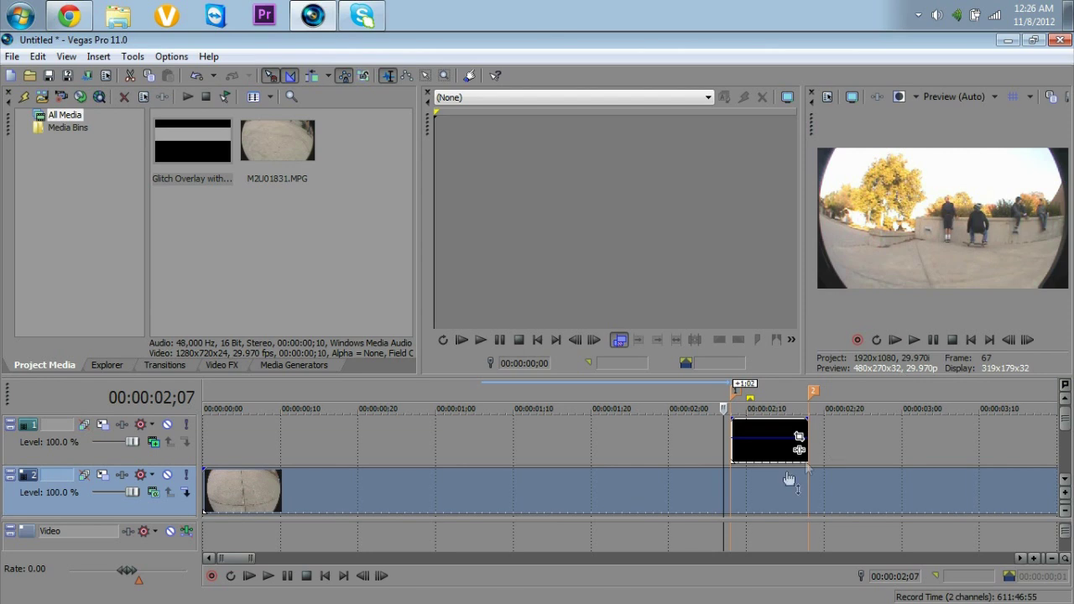
Split the skate clip at 02;08 and 02;18, then show the Video FX list
click(730, 490)
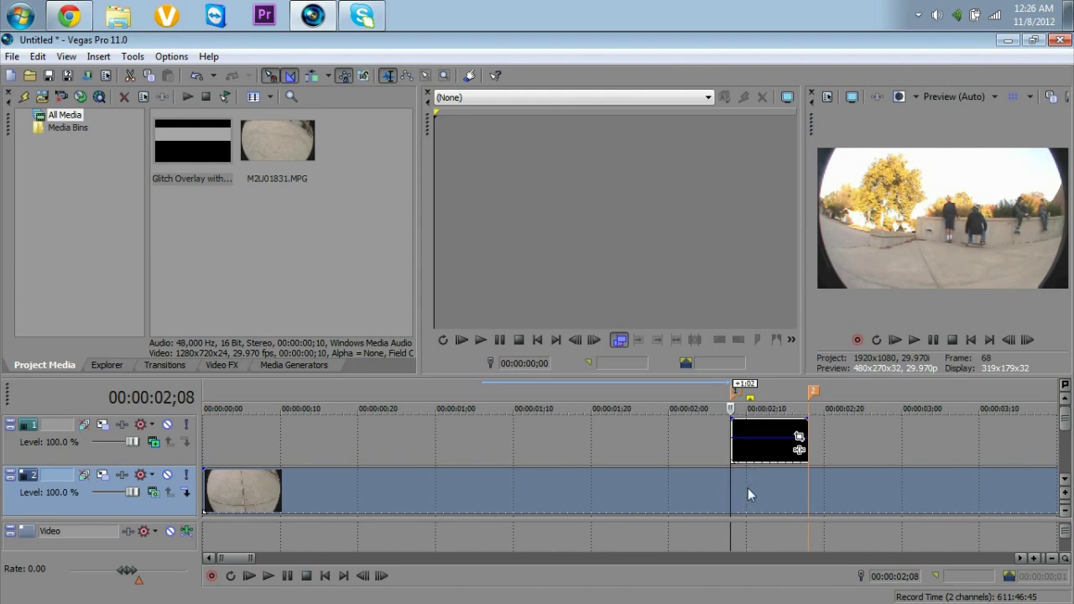
key(s)
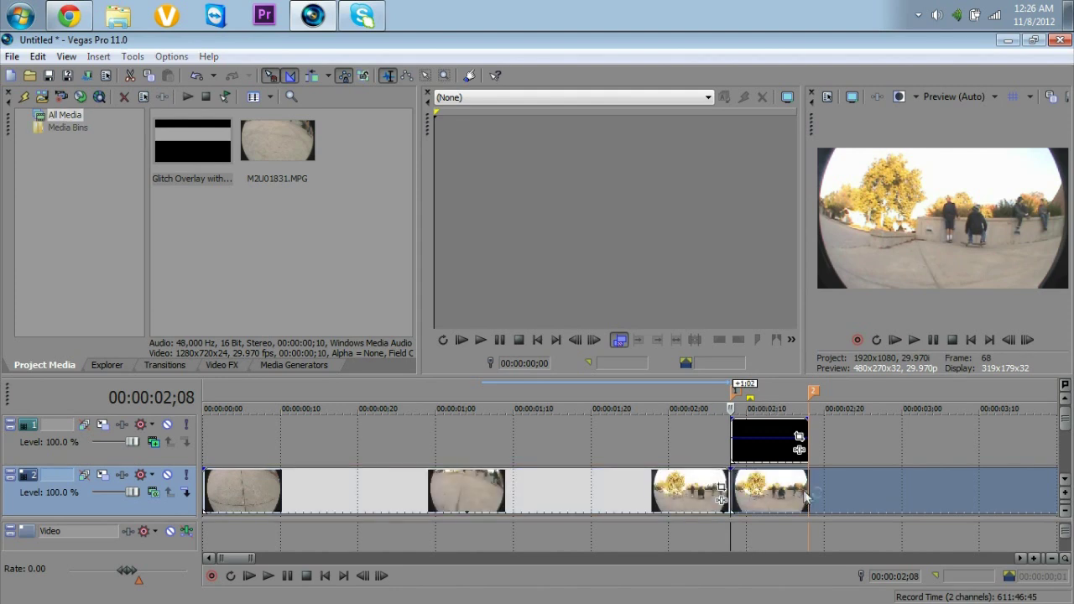
click(808, 493)
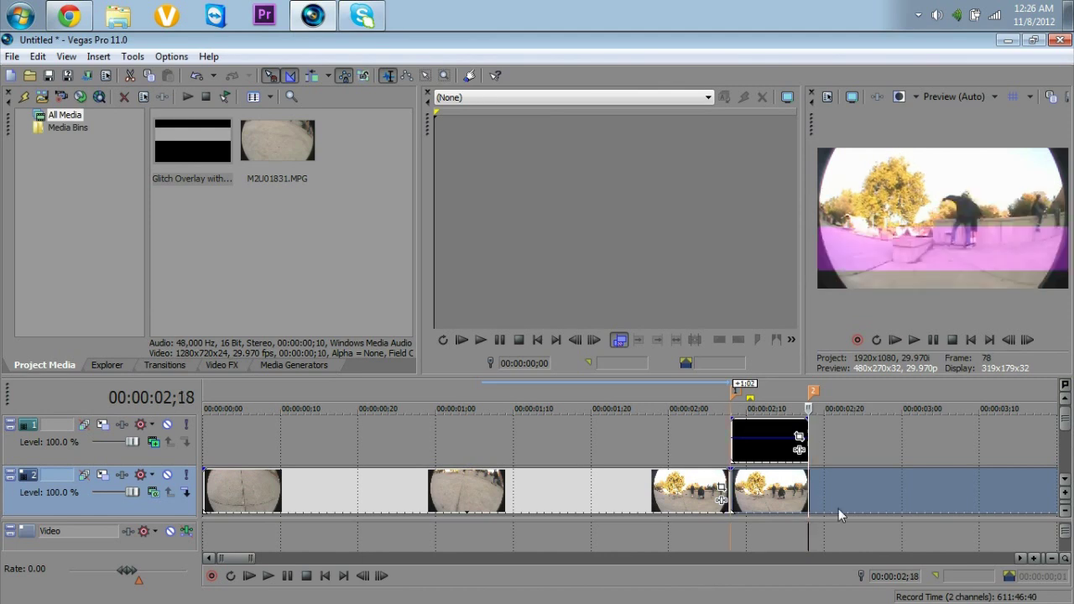
key(ctrl+v)
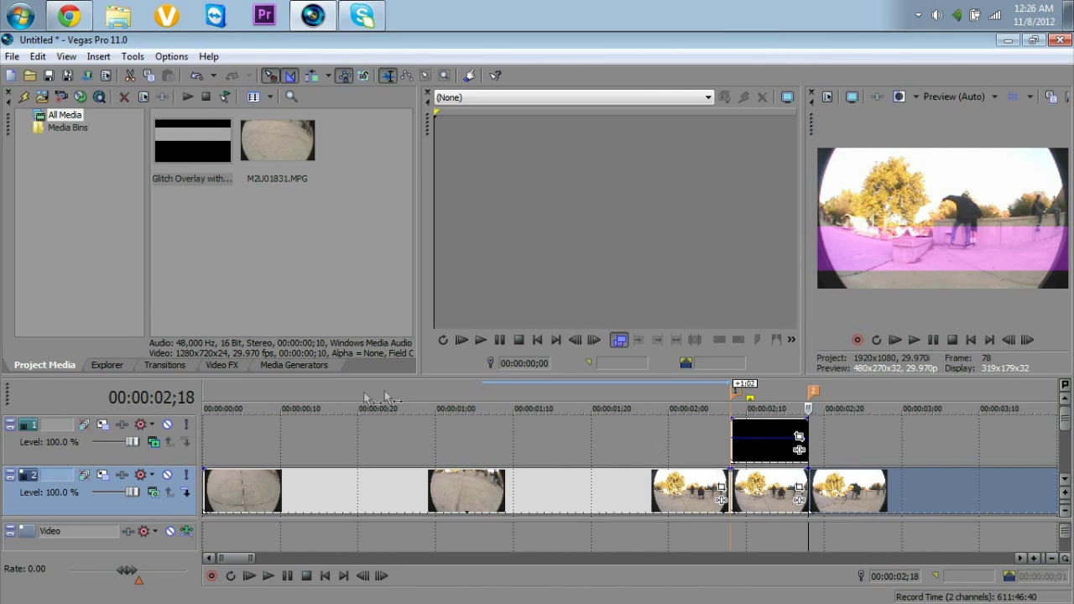
click(220, 366)
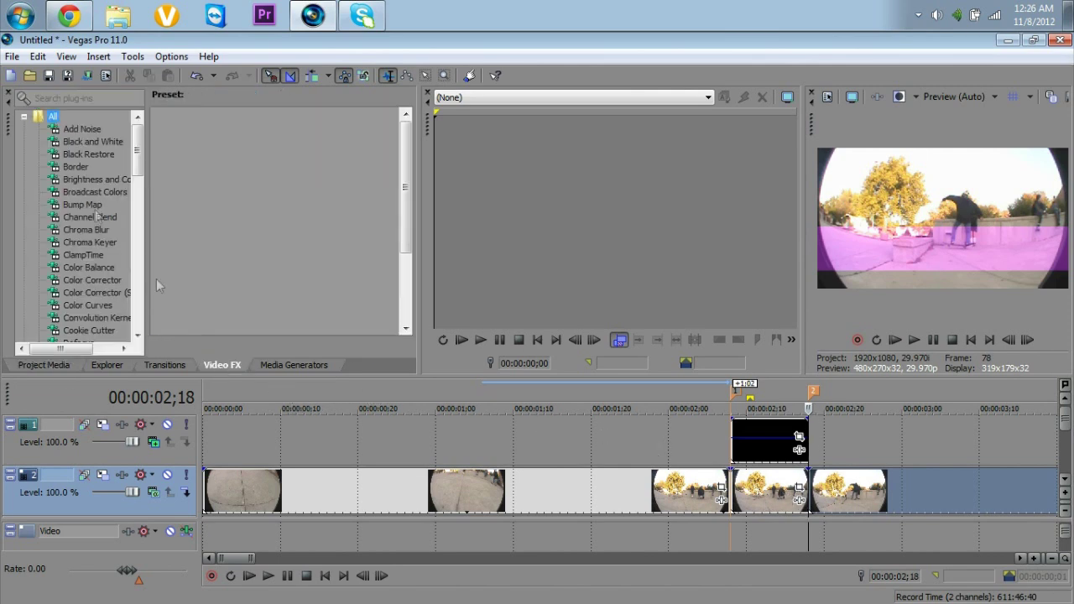
Drag TV Simulator's Reset to None preset onto the split-off skate segment
drag(135, 166, 141, 304)
click(85, 244)
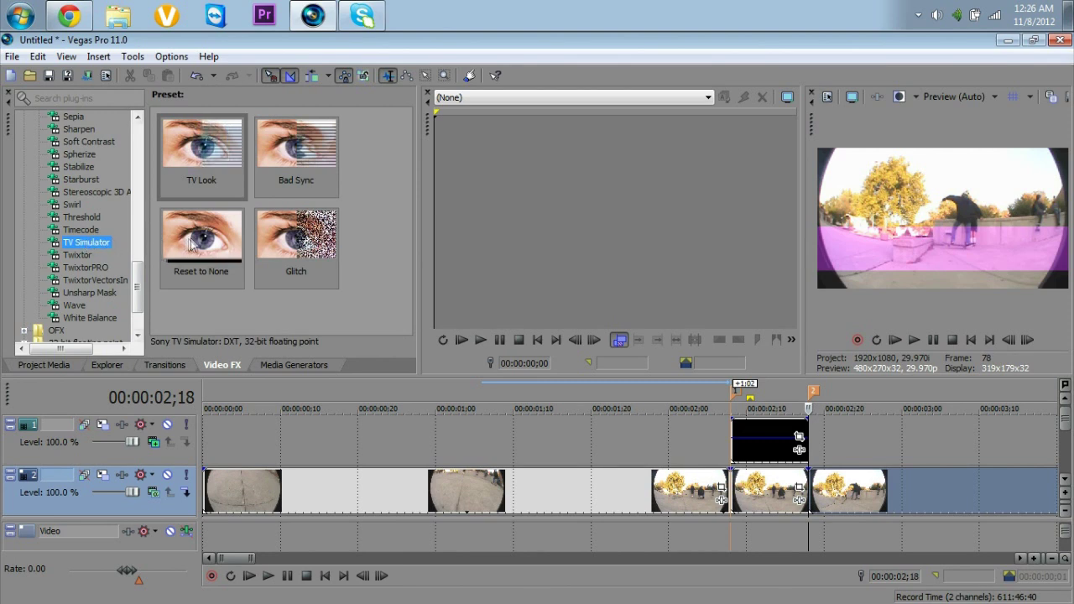
drag(195, 241, 770, 497)
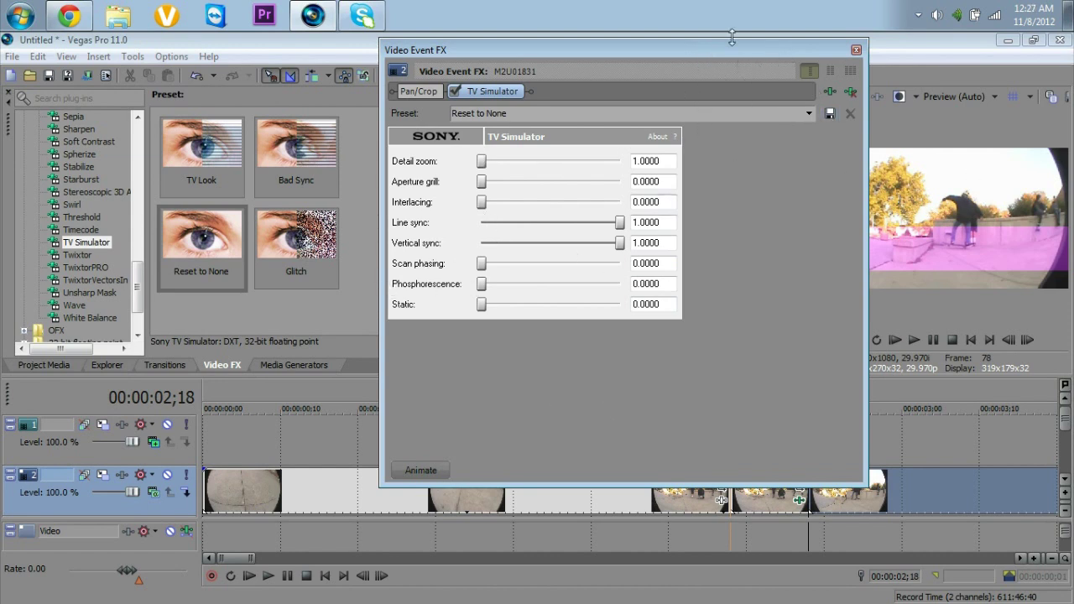
Move the Video Event FX window lower and enable Animate for the TV Simulator effect
drag(731, 47, 614, 148)
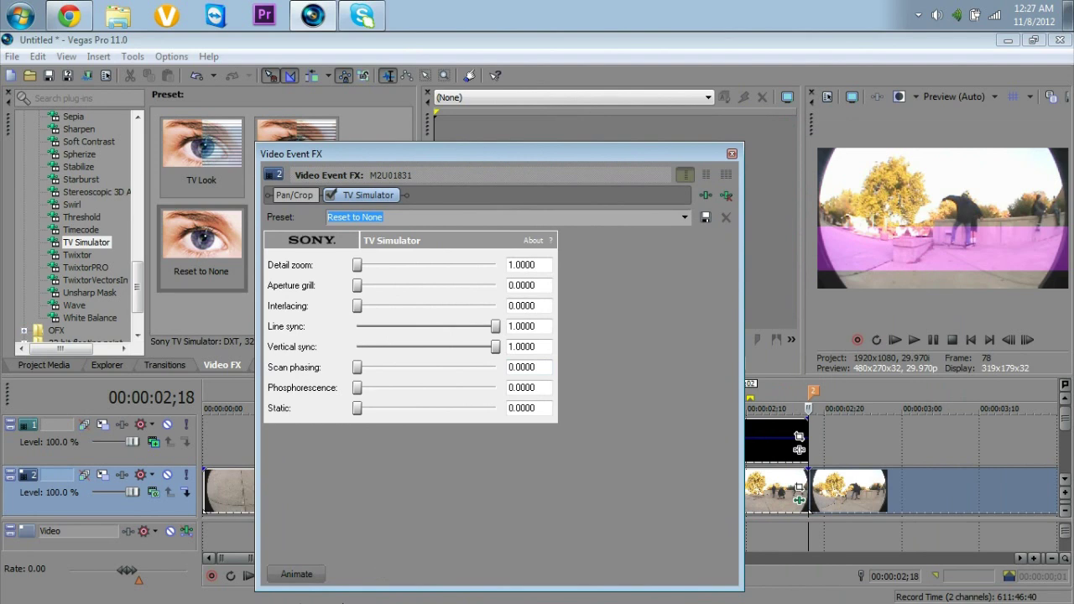
click(288, 577)
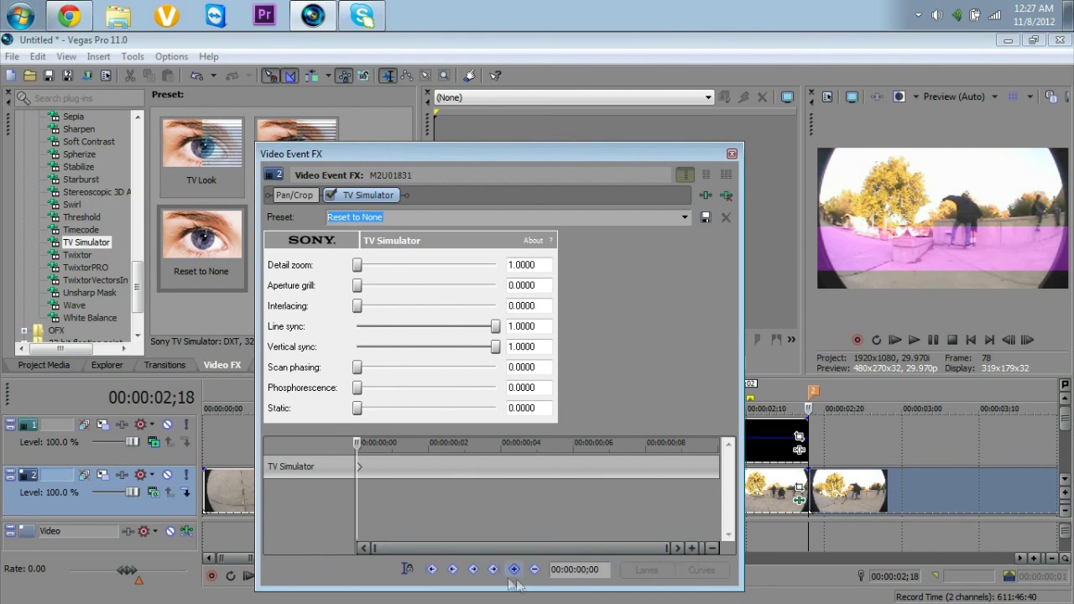
Add TV Simulator keyframes on frames ;01 through ;05, one per frame
click(394, 499)
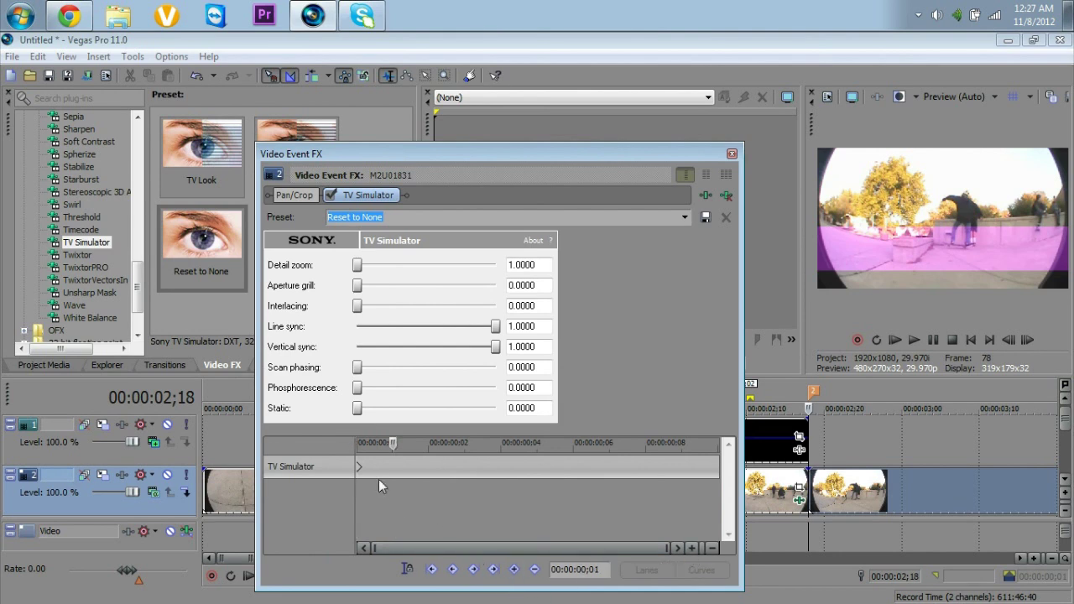
click(515, 569)
click(434, 532)
click(514, 569)
click(468, 529)
click(512, 567)
click(502, 525)
click(515, 569)
click(538, 529)
click(514, 569)
Add keyframes on frames ;06 through ;09 and advance the cursor to frame ;10
click(567, 521)
click(515, 569)
click(603, 517)
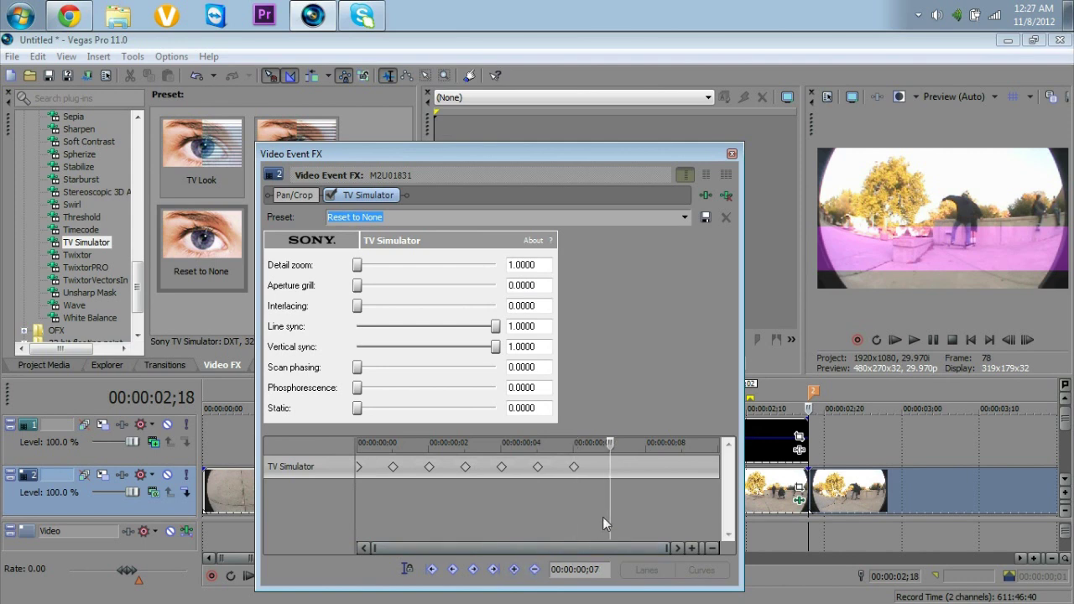
click(514, 569)
click(644, 516)
click(515, 569)
click(674, 514)
click(515, 570)
click(714, 522)
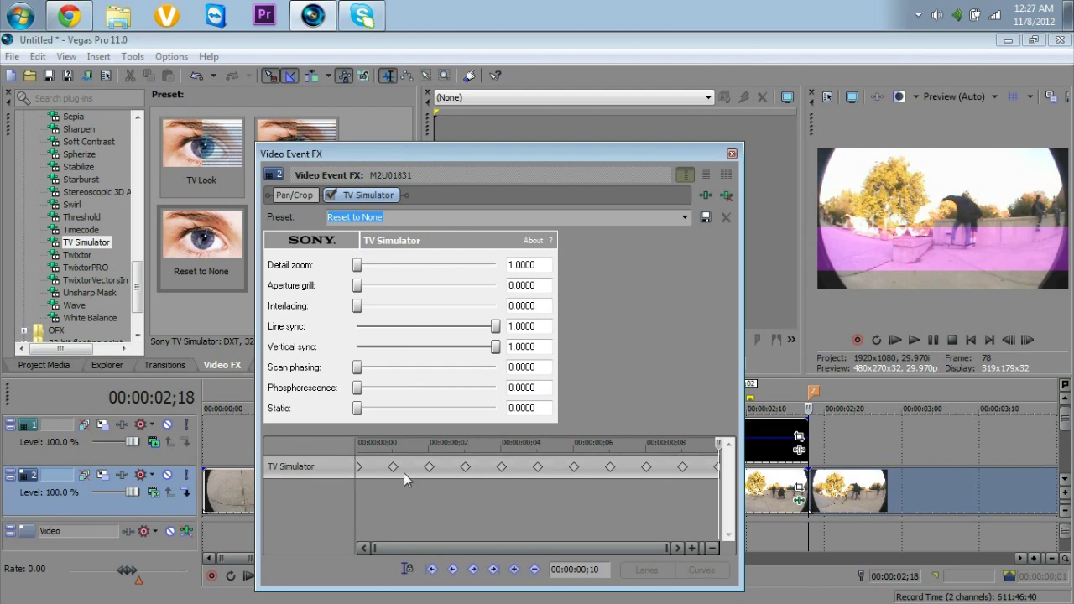
On the ;00 keyframe, lower Vertical sync to 0.4200 and Line sync to 0.8620, then add Static
click(360, 470)
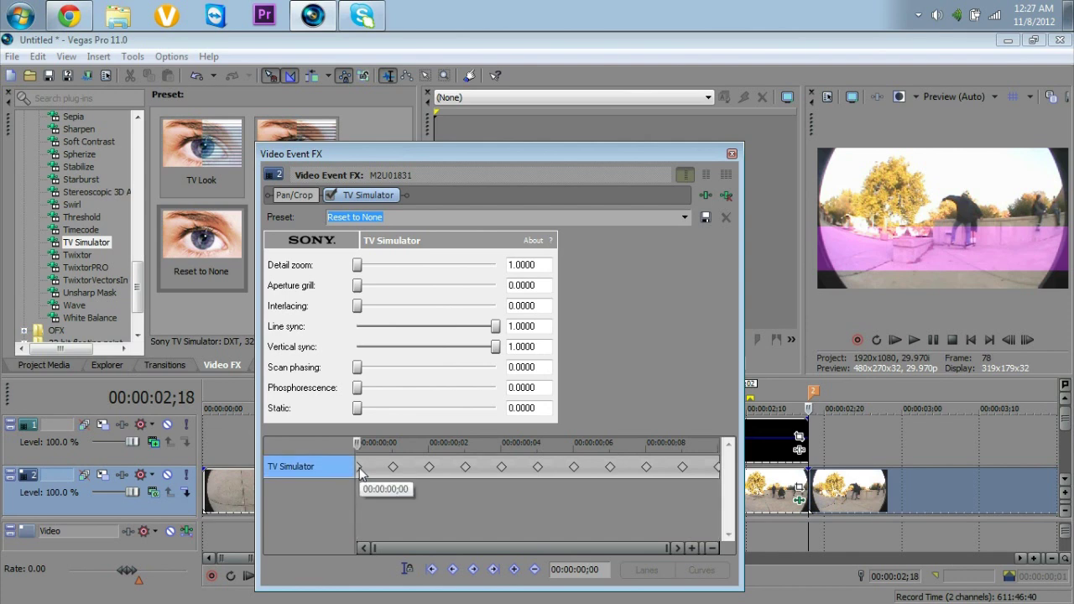
drag(496, 347, 415, 347)
drag(495, 327, 476, 327)
drag(359, 408, 390, 408)
click(1008, 340)
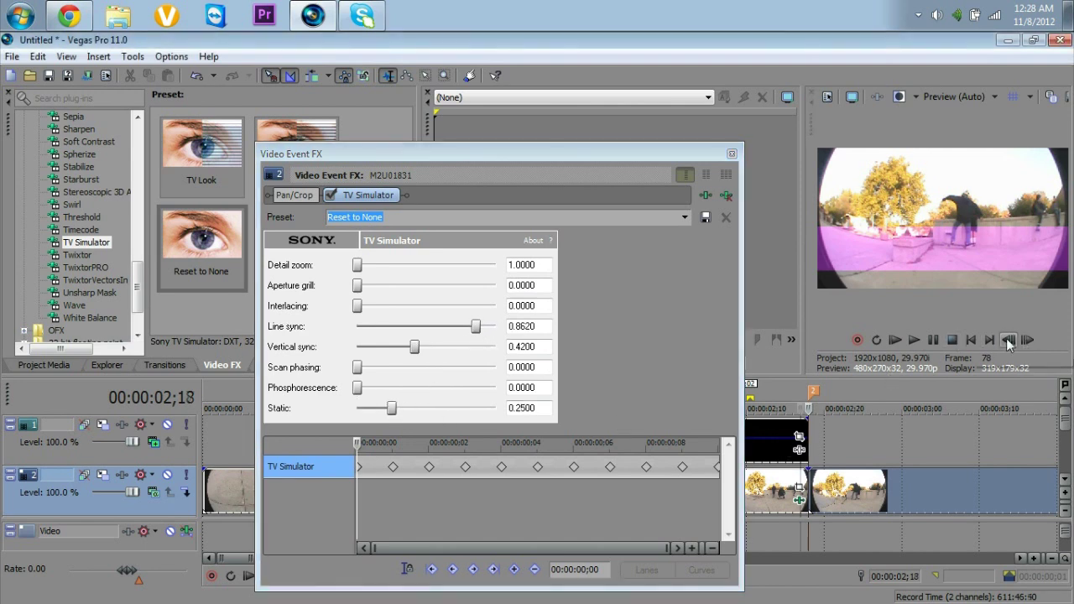
click(1008, 340)
click(1008, 339)
click(1008, 340)
click(1008, 340)
click(1008, 340)
click(1008, 340)
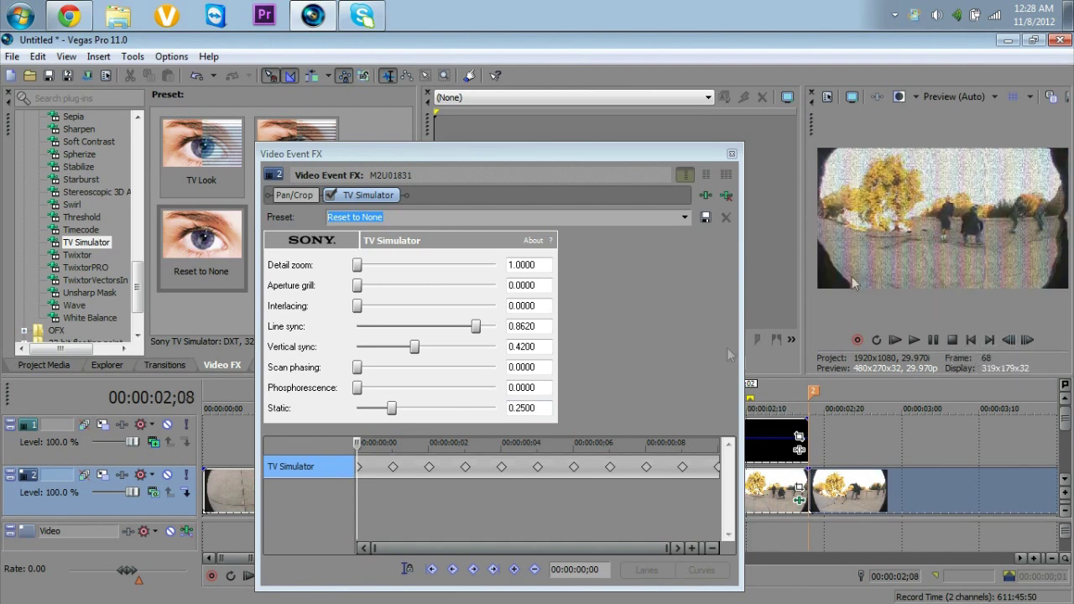
Set the ;01 keyframe to Line sync 0.7500, Vertical sync 0.1300 and Static 0.2380
click(394, 467)
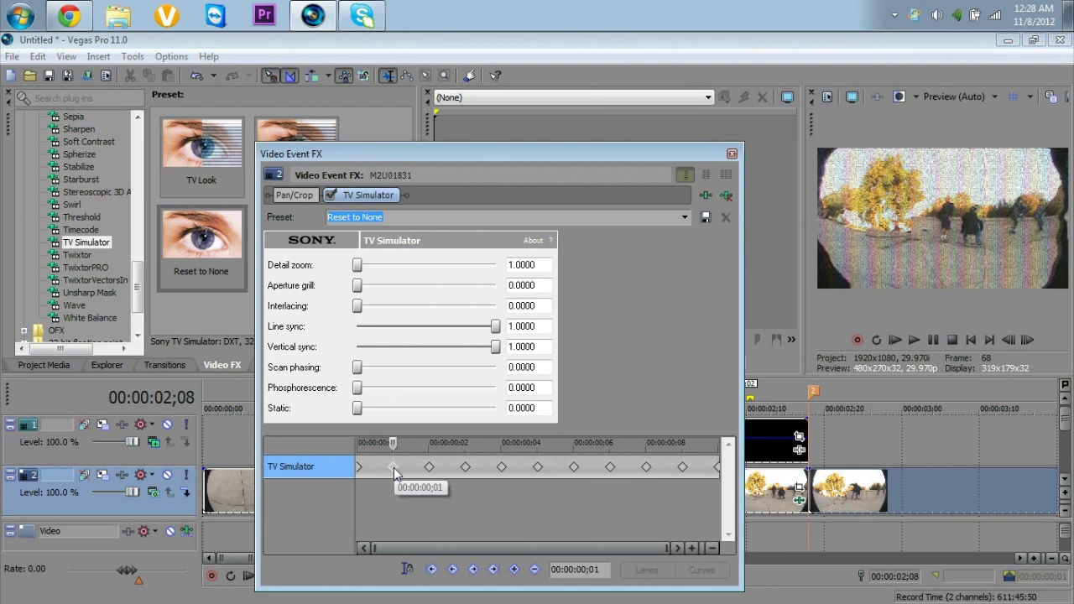
key(alt+Right)
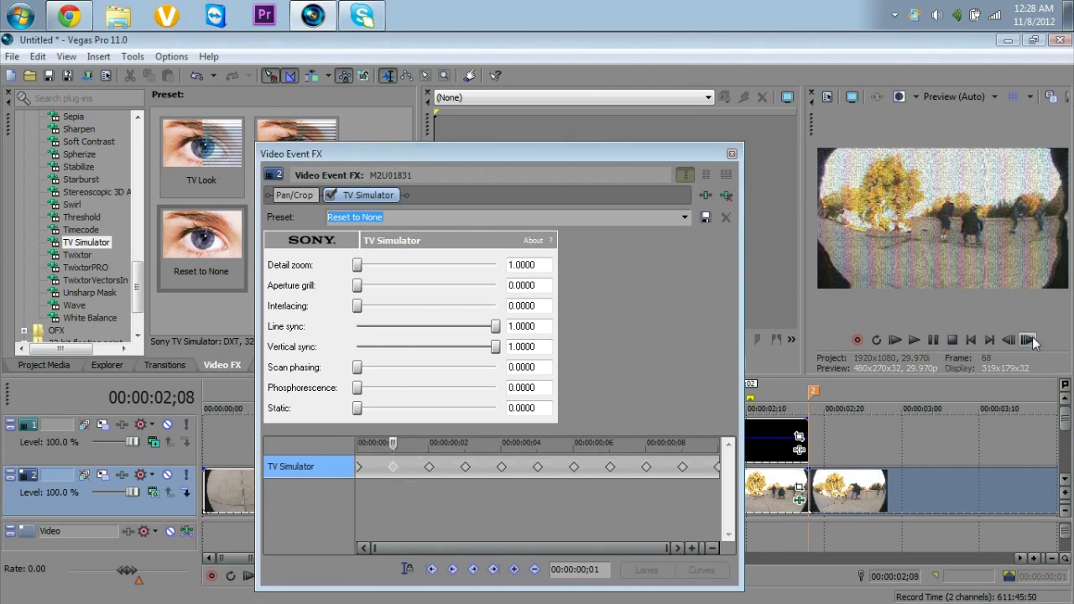
drag(498, 349, 376, 368)
drag(501, 331, 462, 330)
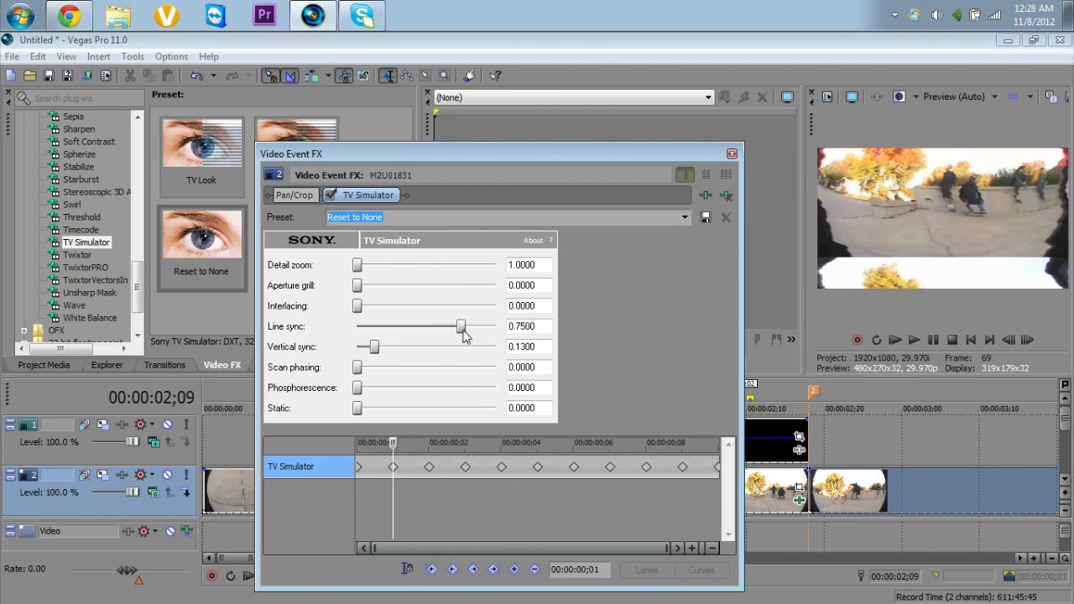
drag(361, 412, 389, 411)
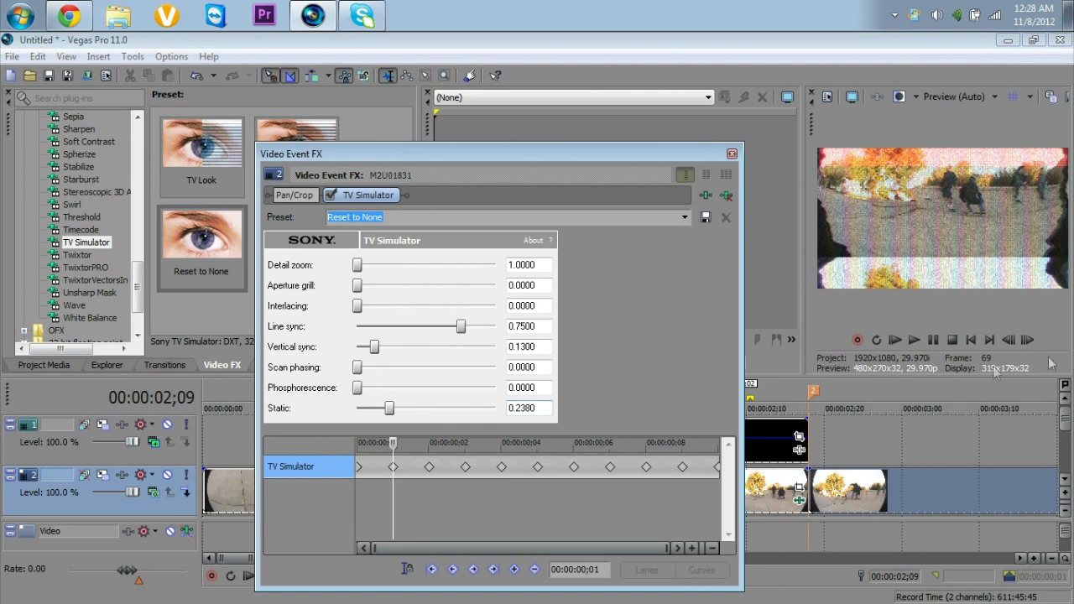
click(1028, 340)
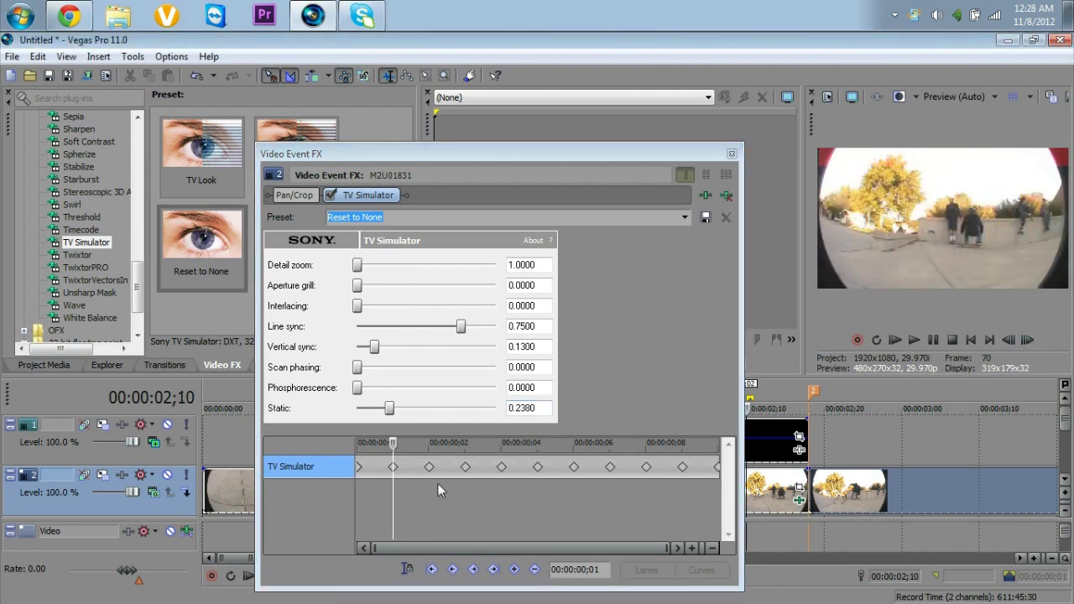
On the ;02 keyframe, raise Static and lower Vertical sync and Line sync
click(429, 467)
drag(359, 409, 428, 409)
drag(495, 347, 413, 358)
drag(499, 333, 476, 331)
Set the ;03 keyframe to Static 0.7940, Vertical sync 0.5440 and Line sync 0.8860
click(466, 466)
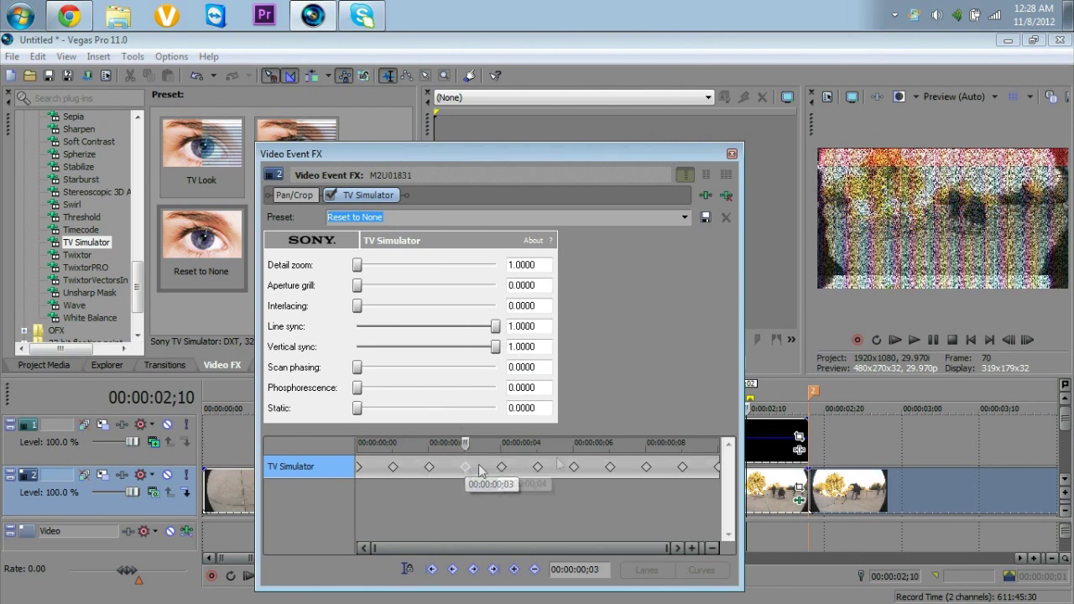
drag(368, 409, 476, 410)
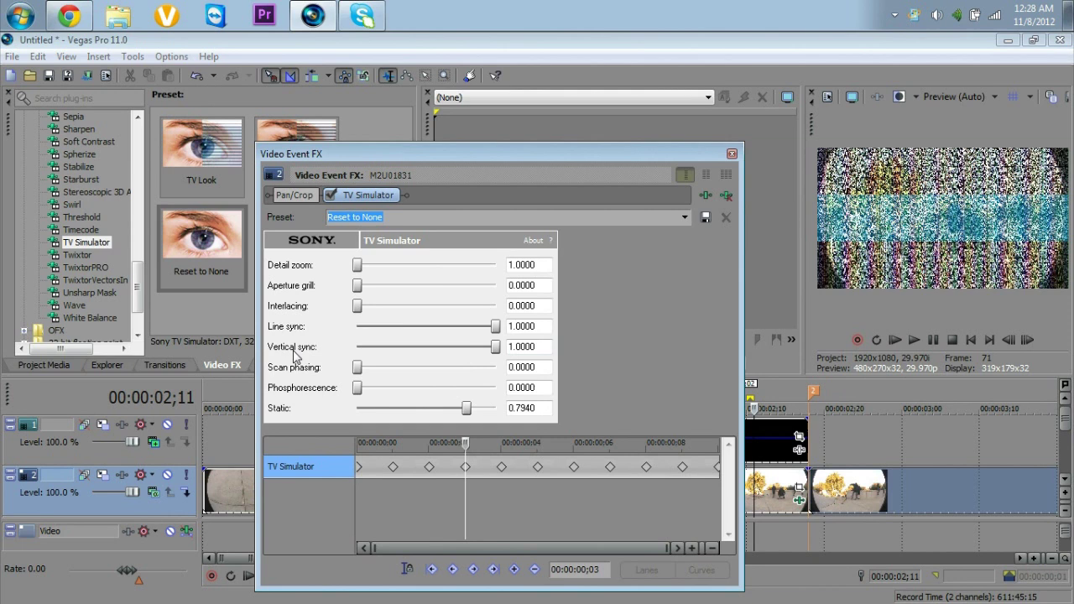
drag(496, 348, 432, 347)
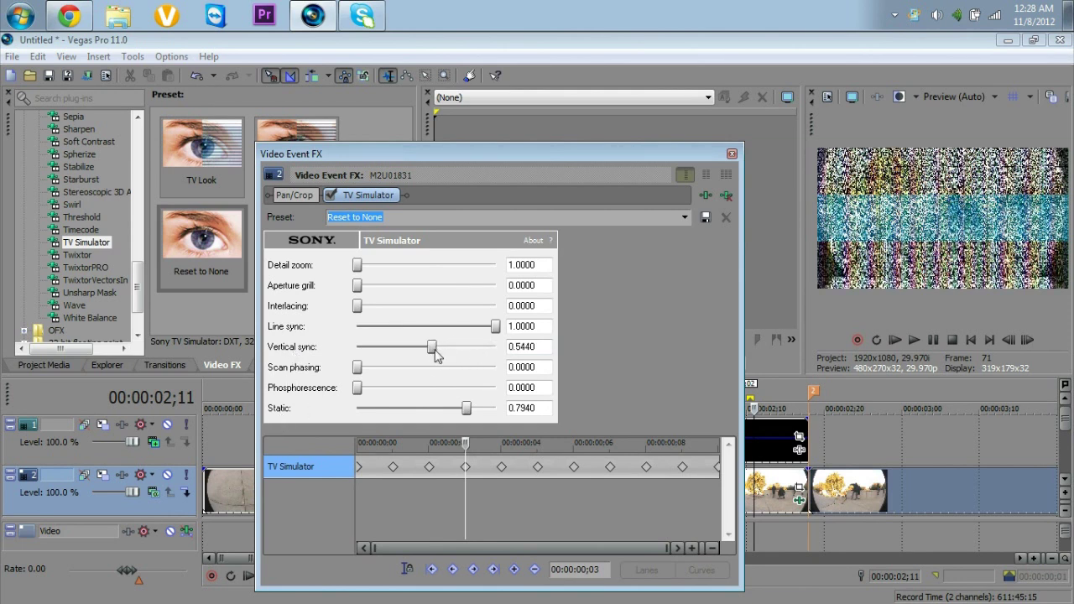
drag(495, 327, 479, 326)
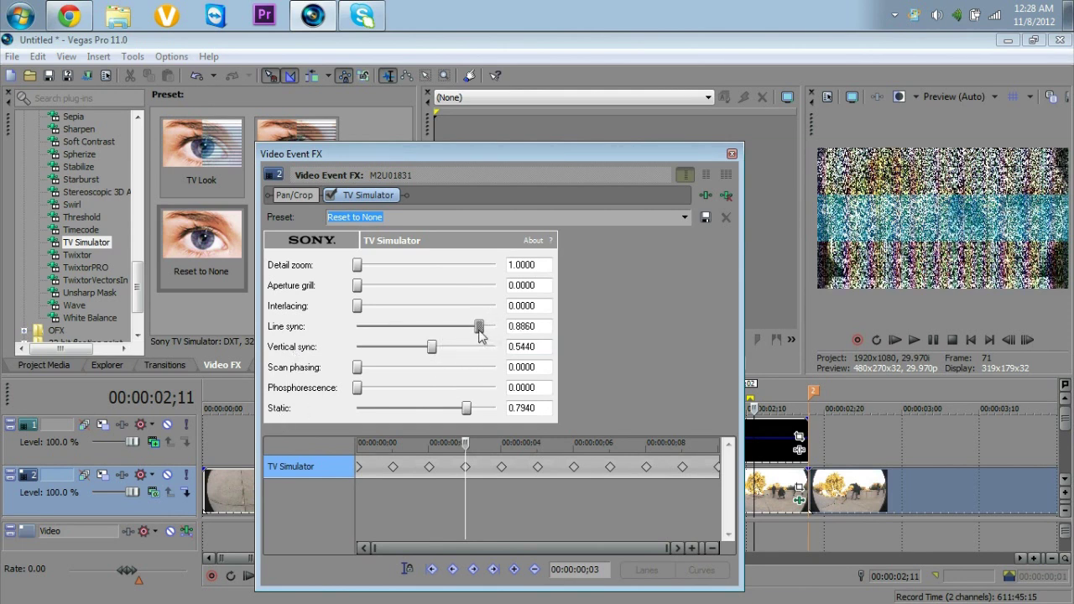
Set the ;04 keyframe to Static 0.6920 and Vertical sync 0.5680
click(502, 466)
drag(361, 409, 460, 407)
drag(496, 346, 436, 350)
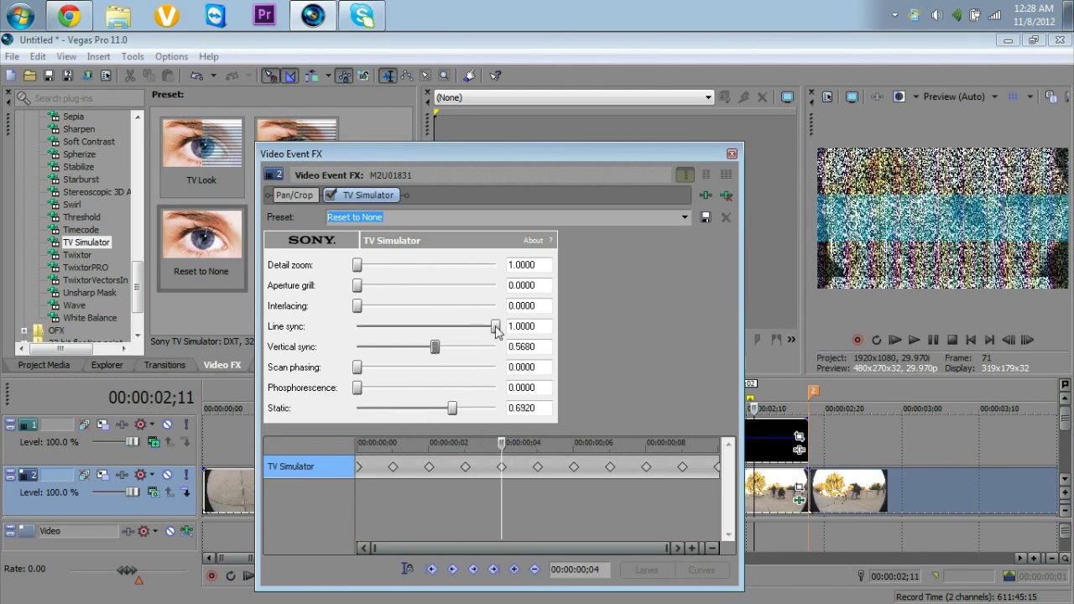
Add a keyframe just past ;04 with raised Static, Vertical sync 0.5000 and Line sync 0.8400
click(531, 467)
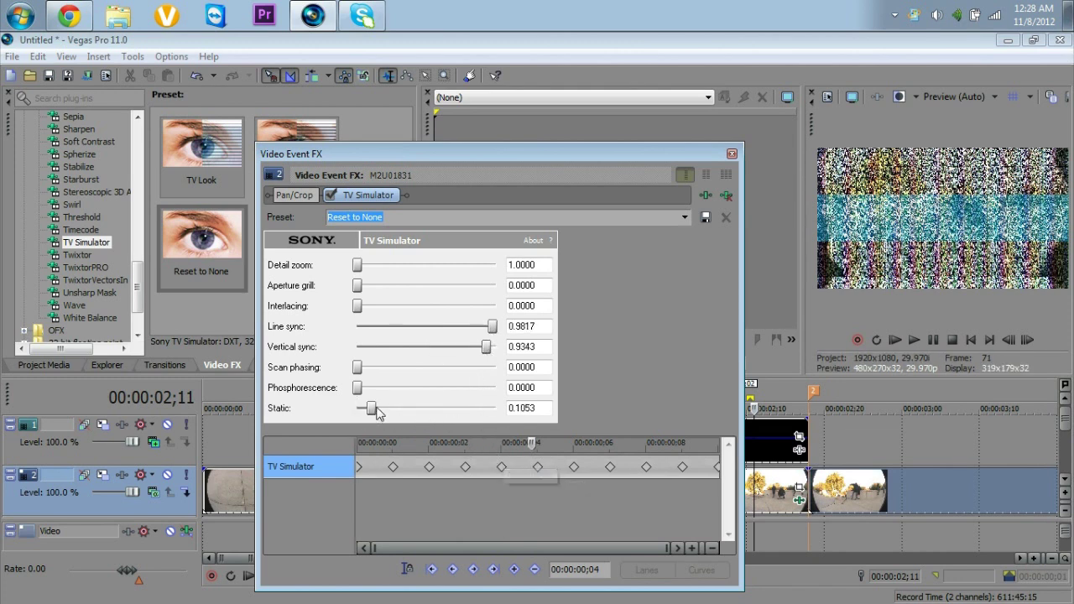
click(1029, 340)
click(1030, 340)
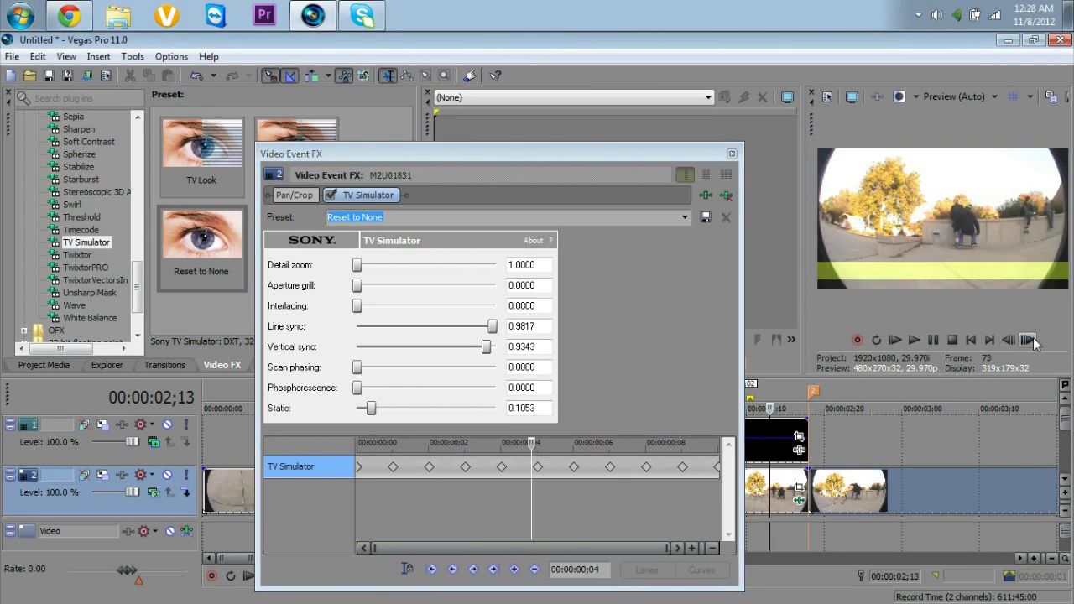
drag(372, 408, 441, 408)
double_click(487, 351)
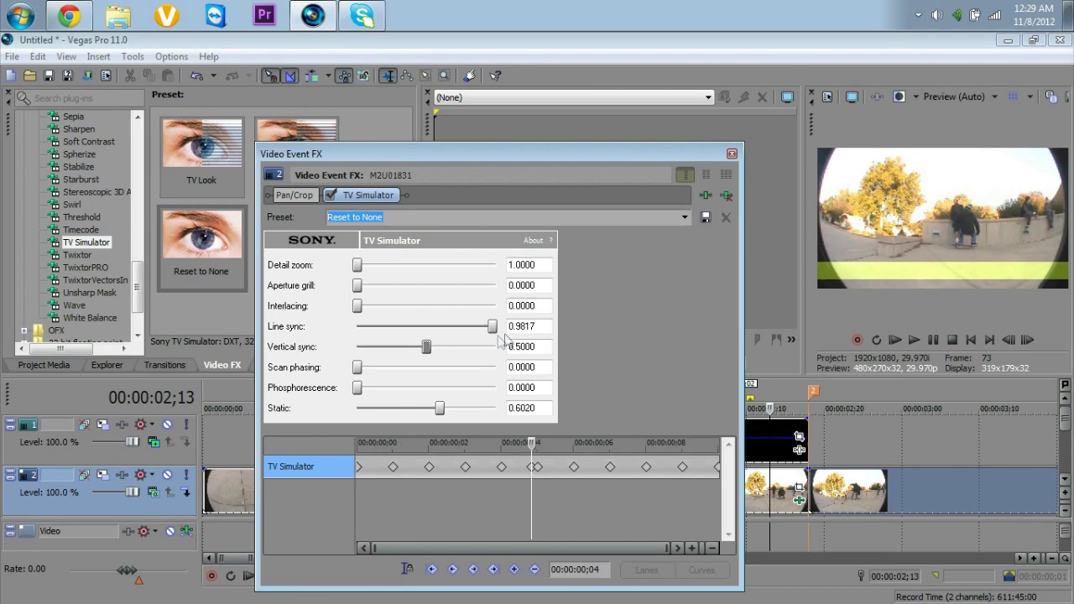
drag(491, 334, 470, 334)
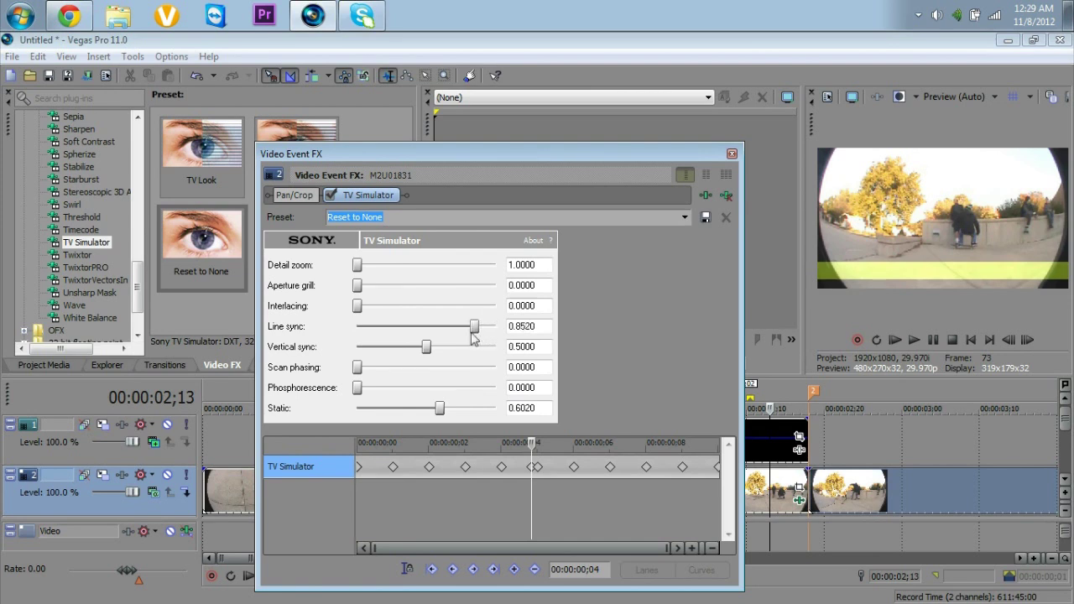
Set the ;06 keyframe to Vertical sync 0.6240, Line sync 0.7880 and Static 0.1700
click(538, 468)
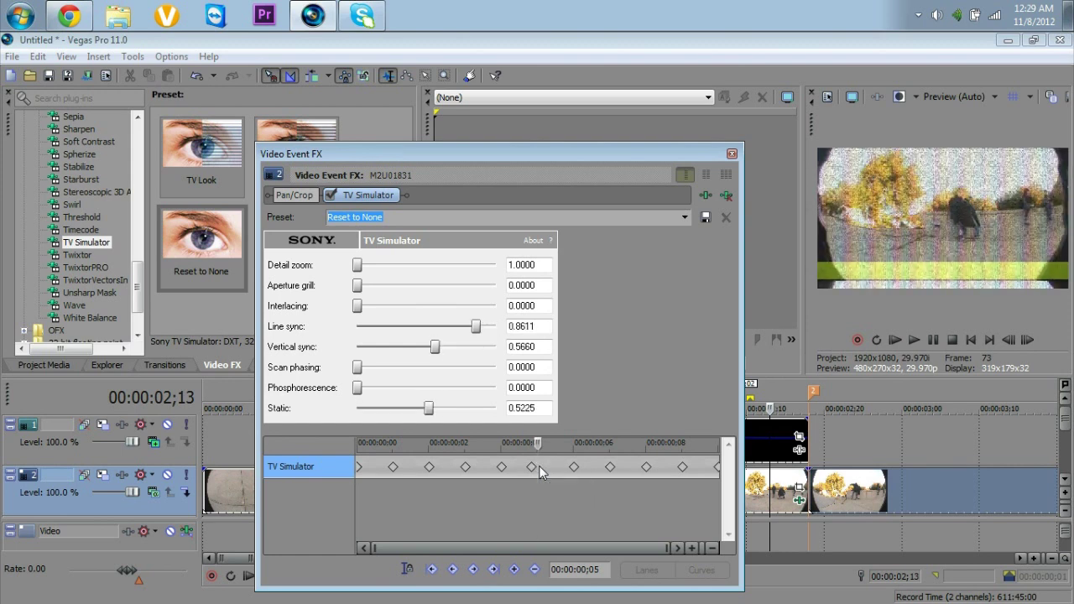
click(532, 467)
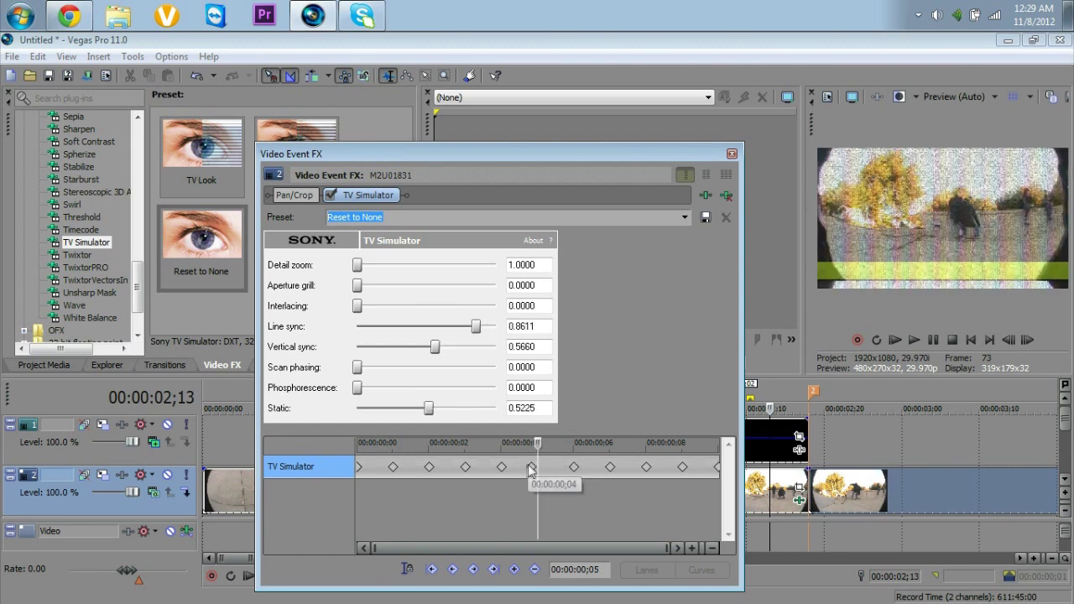
click(574, 467)
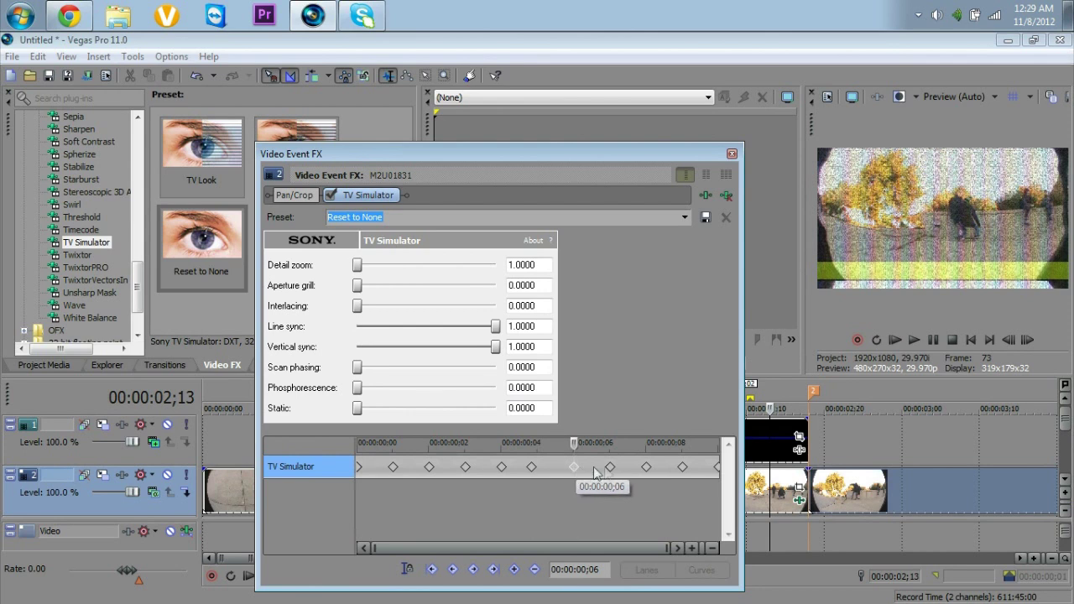
click(1028, 340)
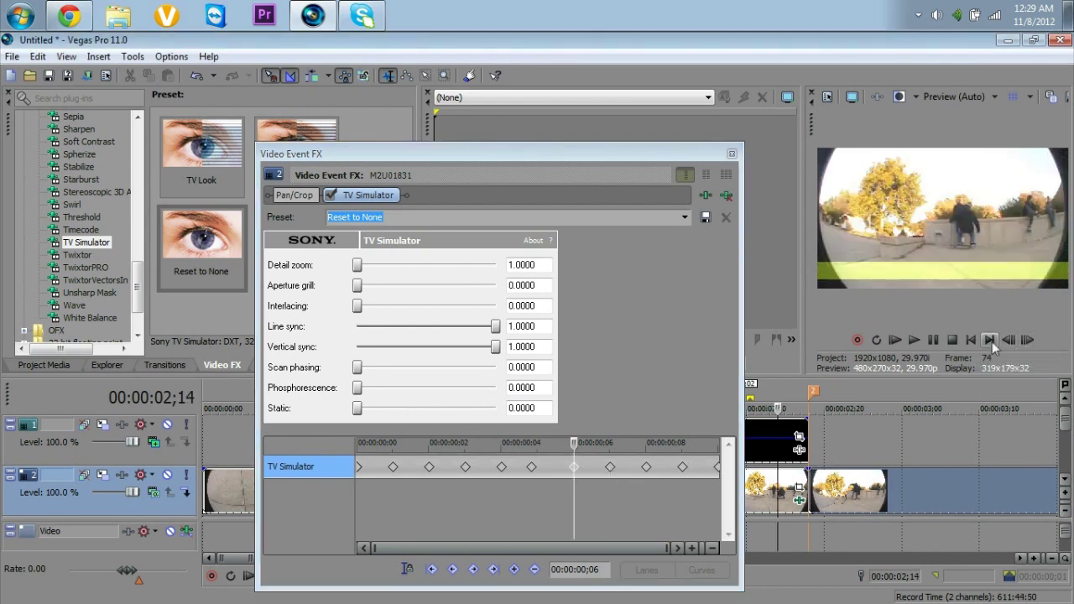
click(1007, 342)
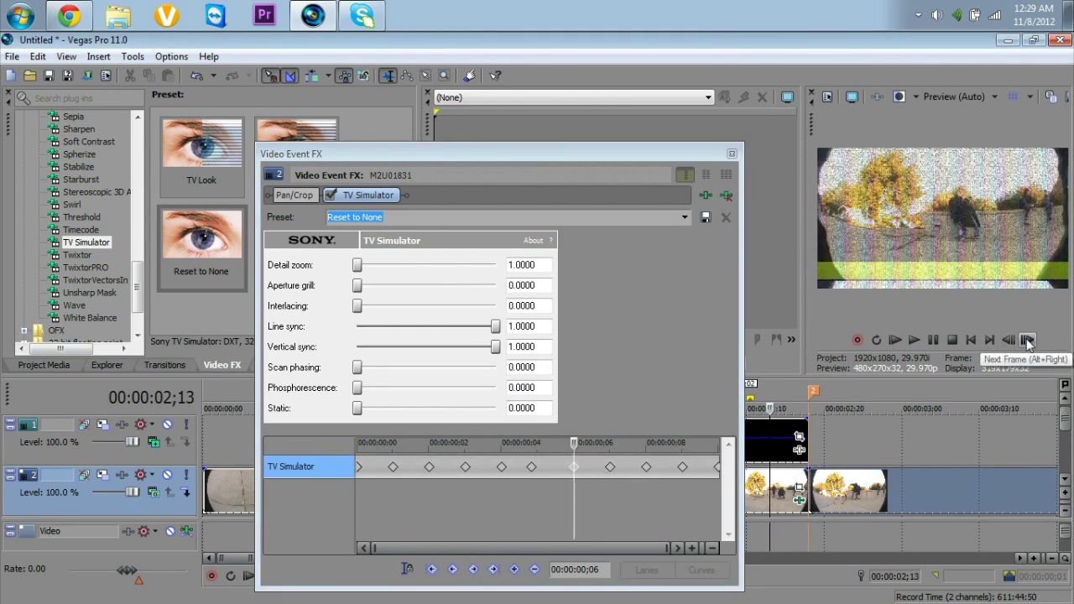
click(1027, 340)
drag(497, 347, 442, 348)
drag(495, 327, 466, 326)
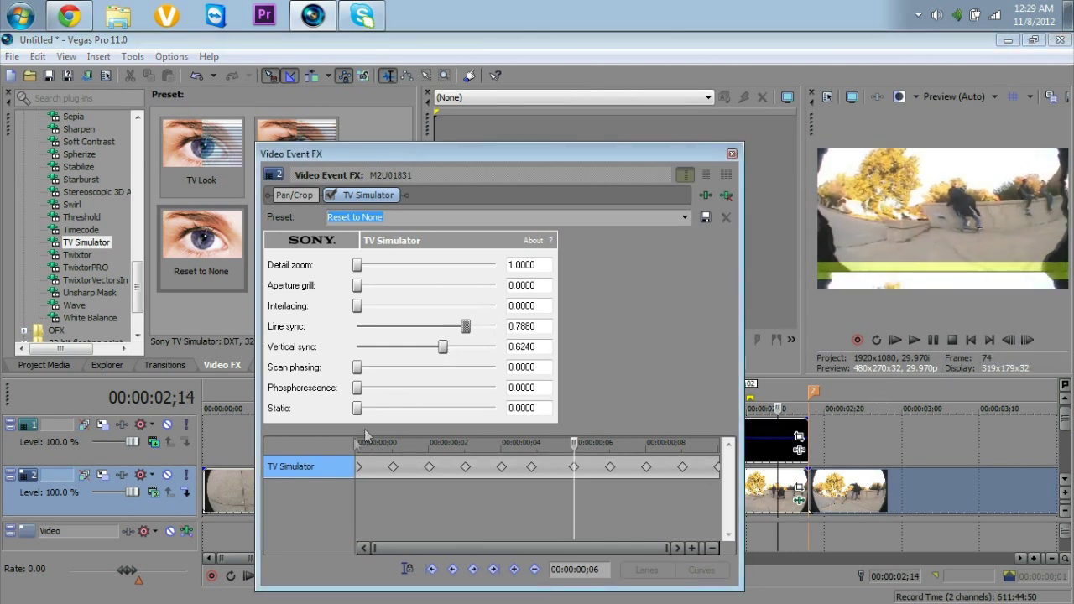
drag(357, 409, 380, 409)
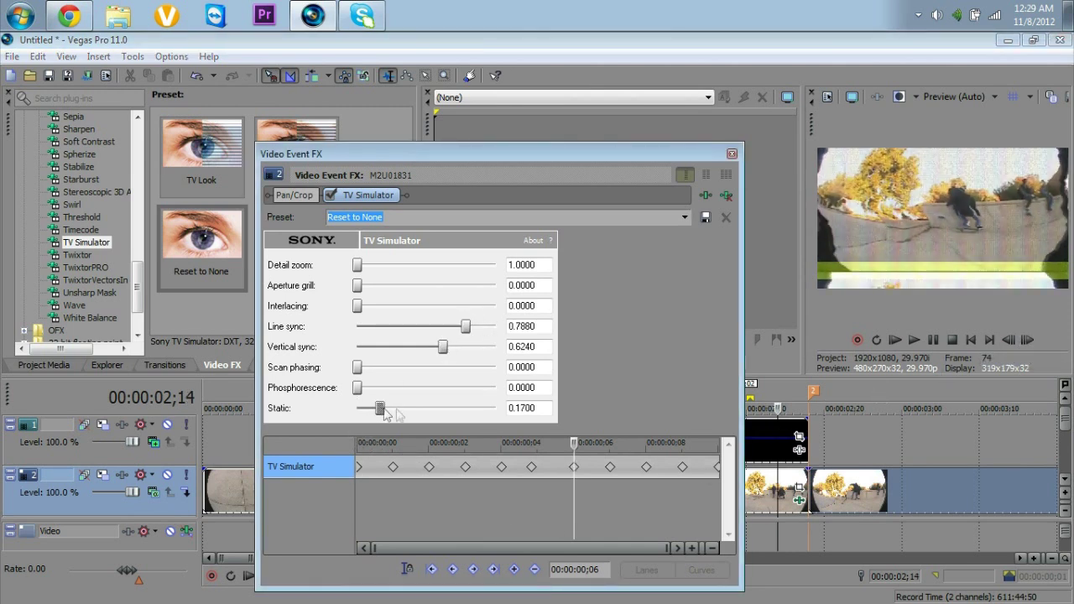
Add Static and distort the sync values on keyframes ;07 and ;08
click(611, 466)
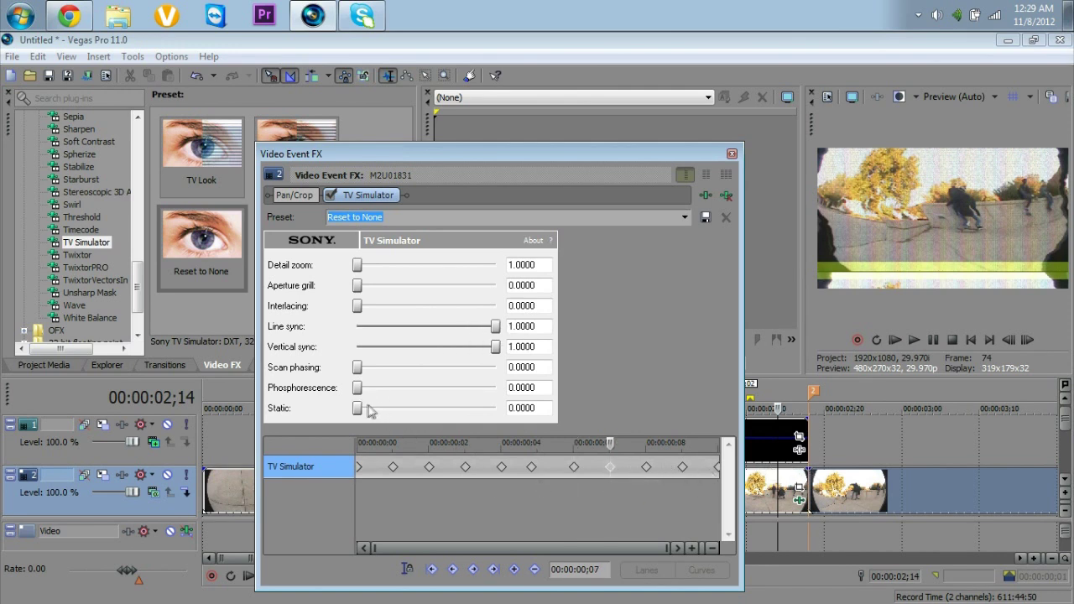
drag(358, 408, 385, 408)
drag(496, 347, 440, 327)
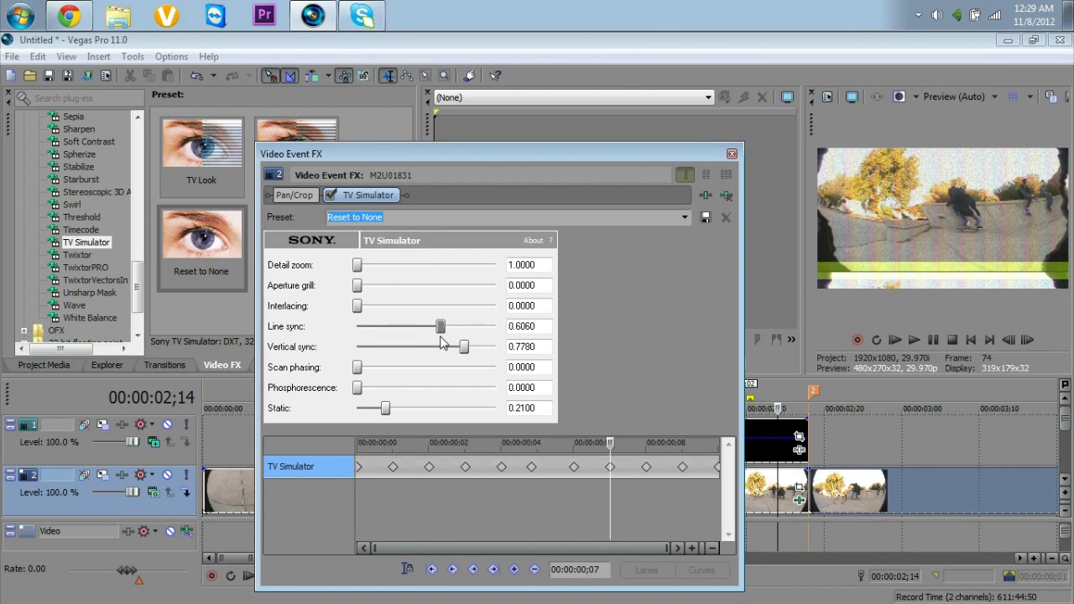
click(646, 467)
drag(386, 408, 420, 409)
drag(496, 347, 388, 332)
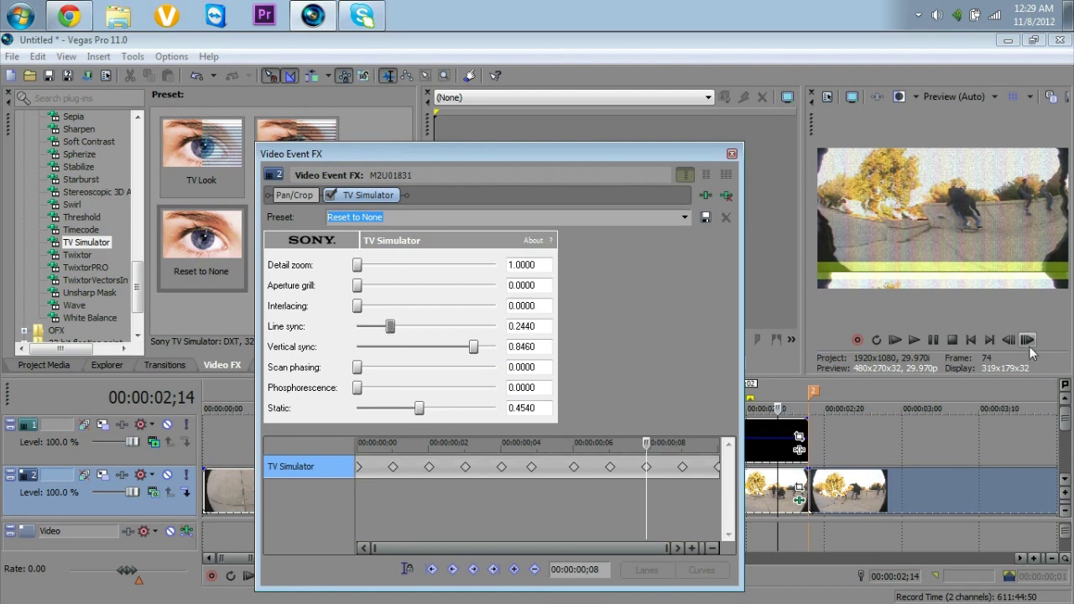
click(1028, 342)
click(1028, 343)
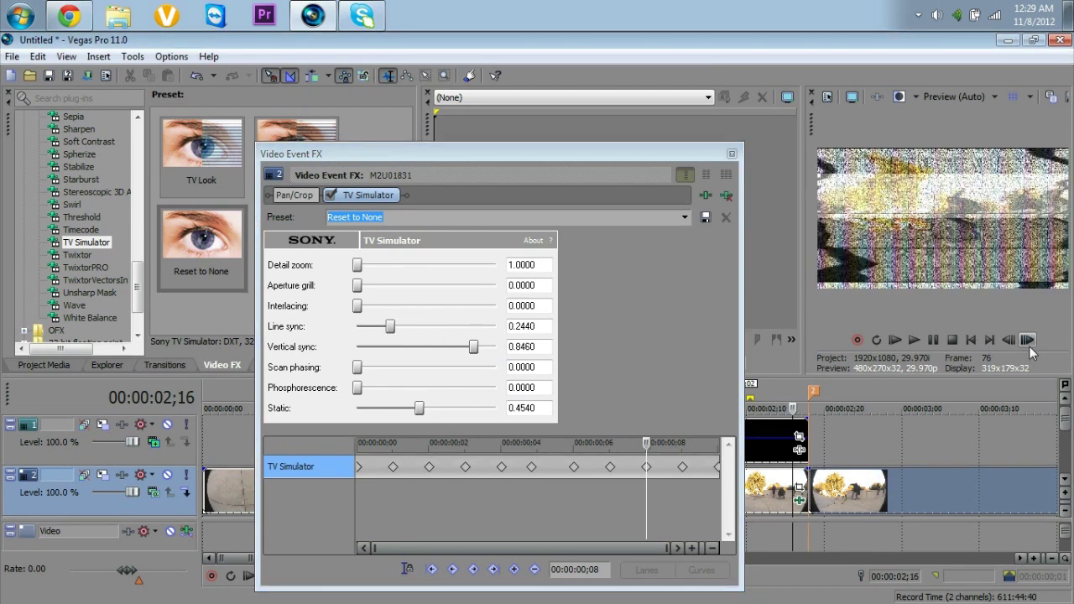
Set keyframe ;09 to Static 0.5160 and Vertical sync 0.7140, leave ;10 clean, and close the FX window
click(684, 466)
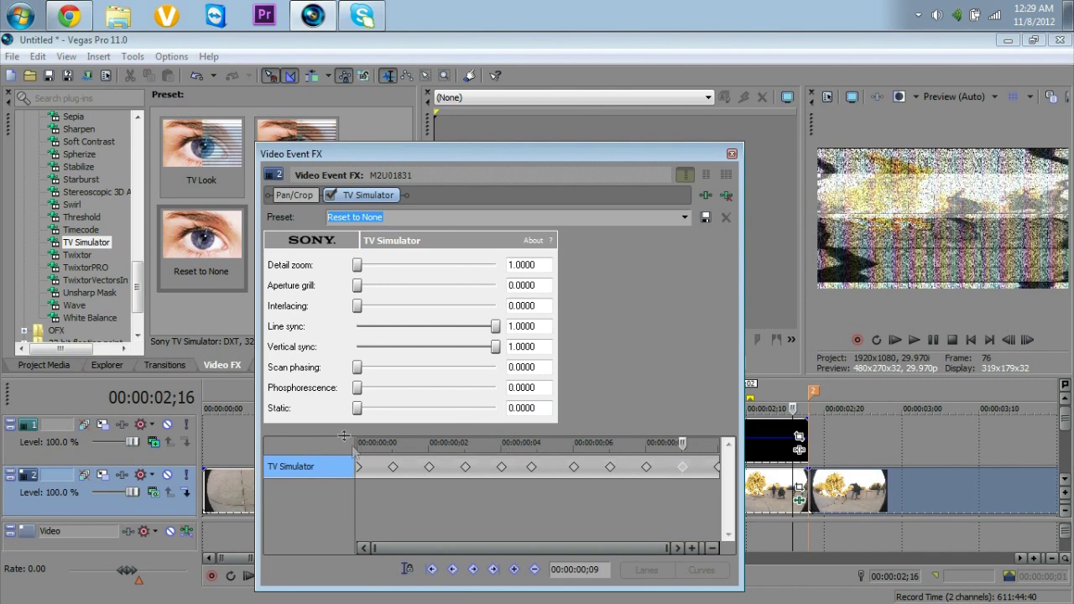
drag(361, 407, 437, 387)
drag(490, 352, 435, 330)
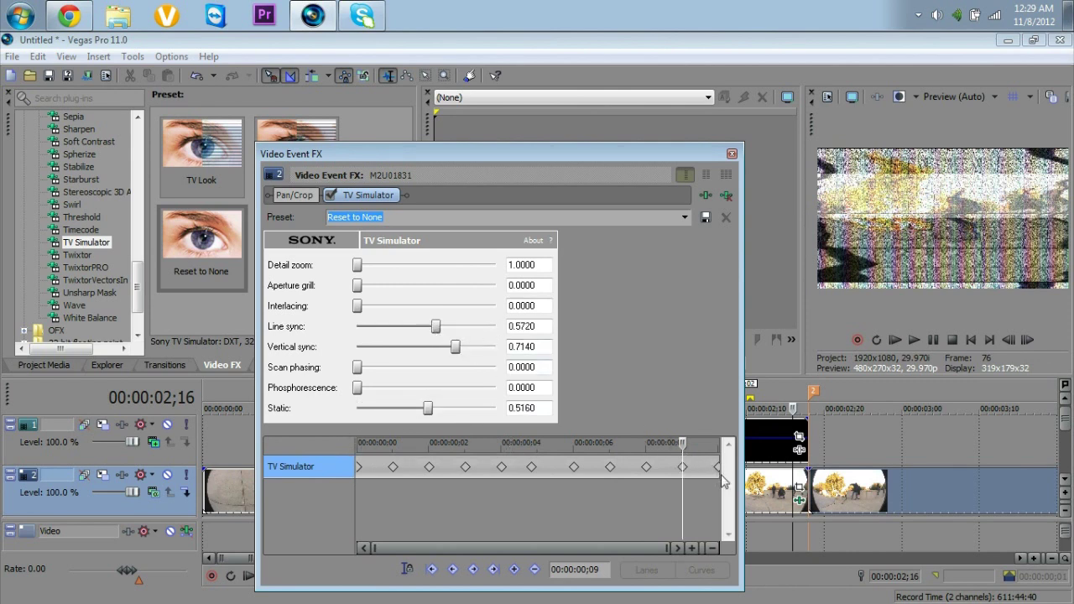
click(717, 476)
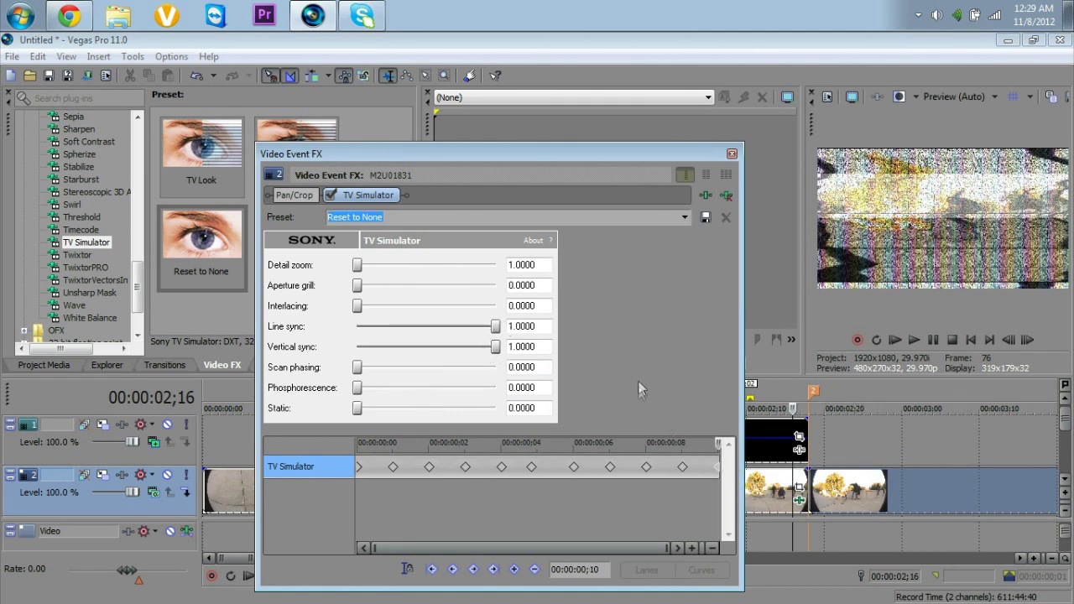
click(731, 153)
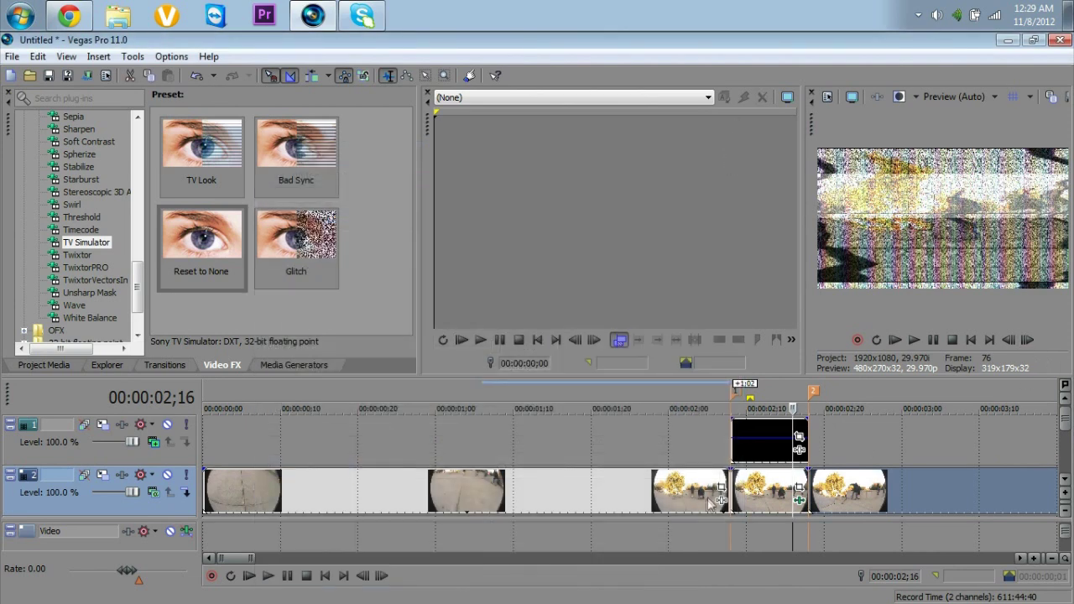
Step the playhead frame by frame forward from 00:00:01;17 along the skate clip
click(701, 493)
click(1029, 340)
click(1029, 340)
click(1029, 340)
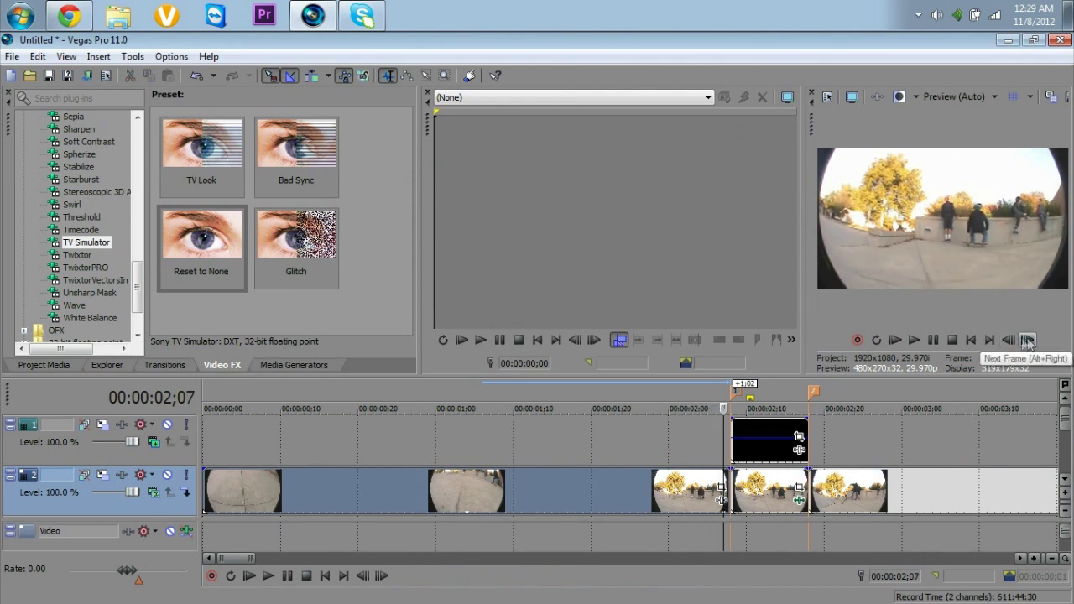
click(568, 491)
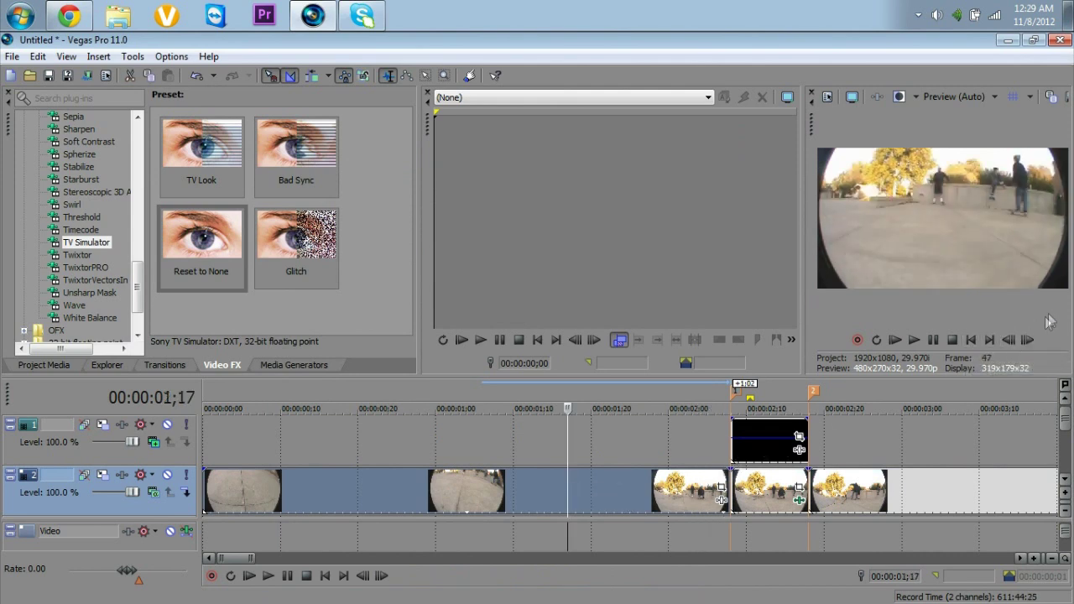
click(1029, 340)
click(1029, 340)
click(1029, 340)
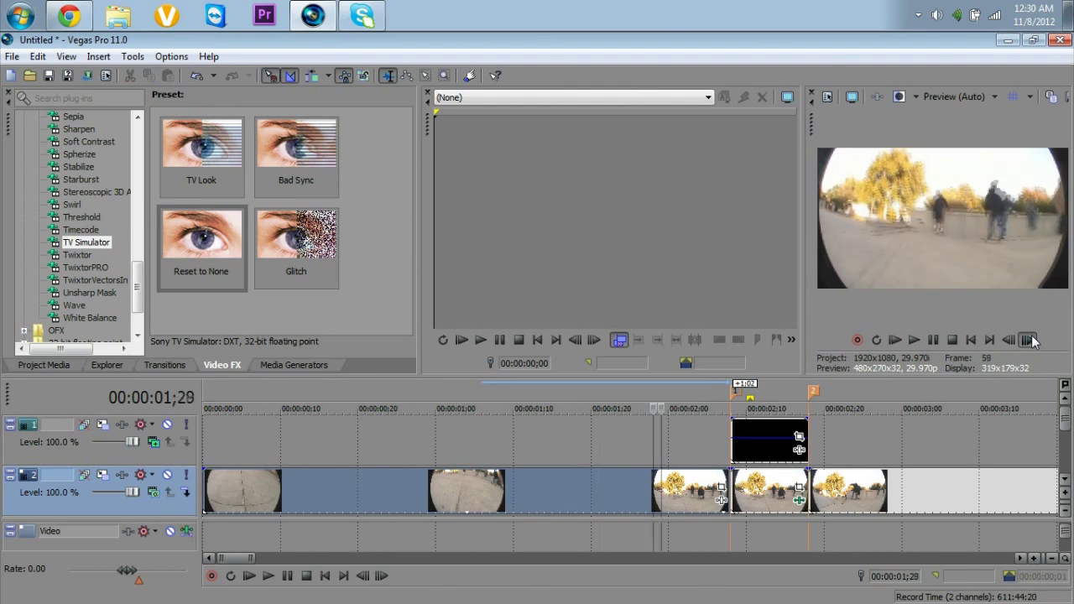
click(1029, 340)
click(1029, 340)
click(1029, 340)
click(1029, 340)
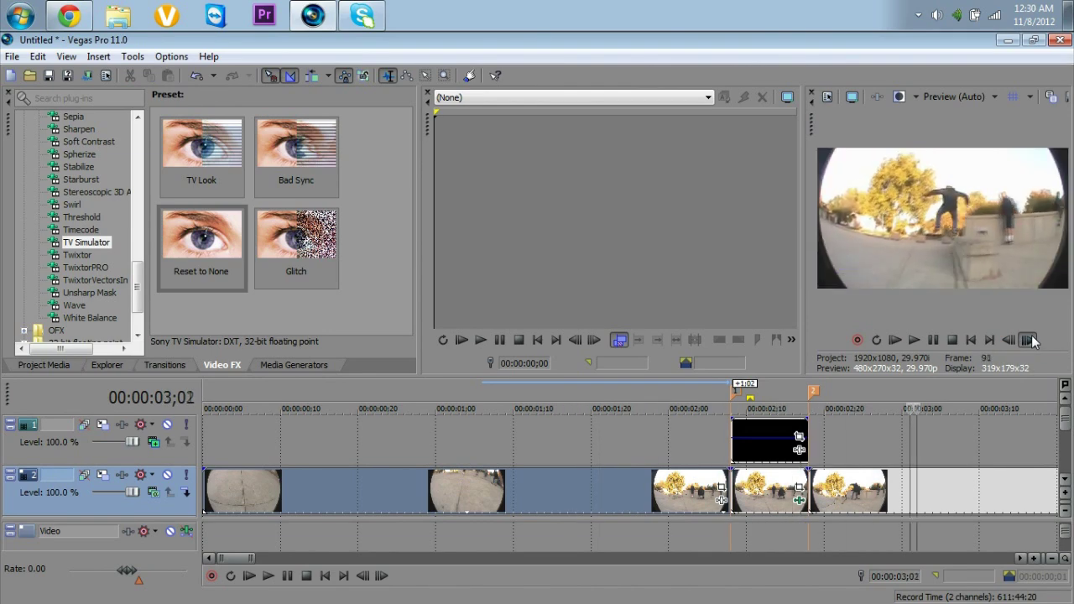
click(1029, 340)
Settle the playhead on 00:00:03;13 and split the track 2 skate clip there
click(1011, 343)
click(1011, 343)
key(Right)
key(Right)
key(Right)
key(Right)
click(1028, 339)
click(1030, 340)
click(1030, 340)
click(1029, 340)
click(1029, 340)
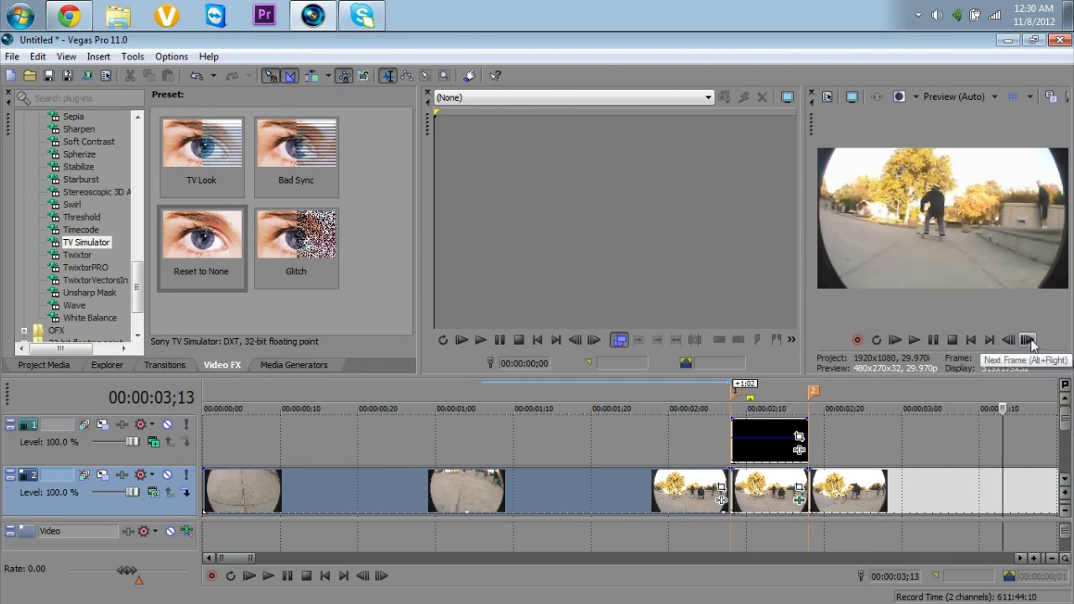
click(1005, 487)
key(s)
key(Delete)
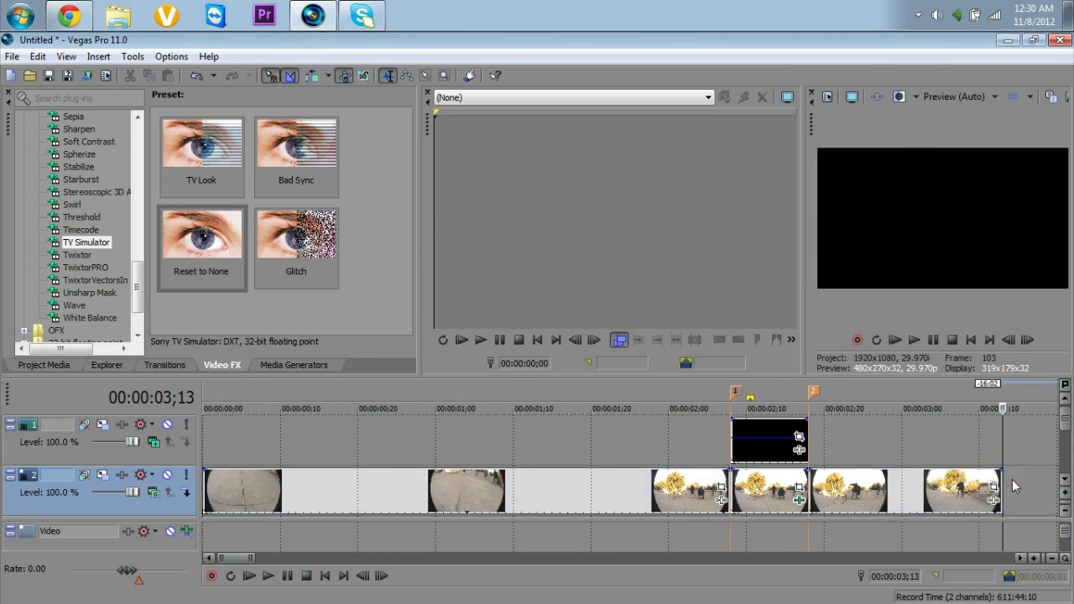
click(599, 504)
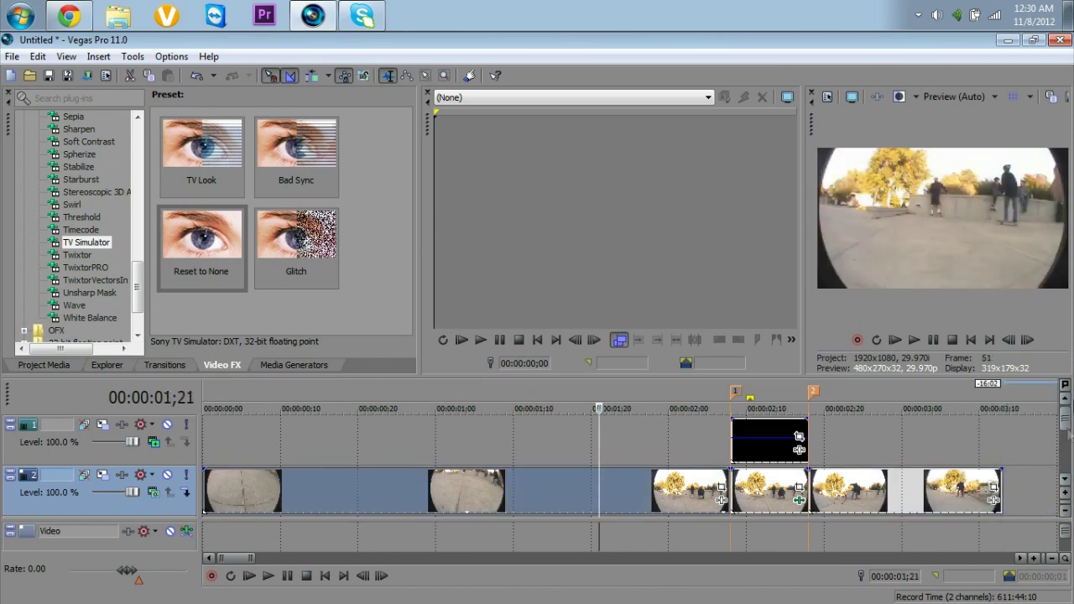
click(1031, 340)
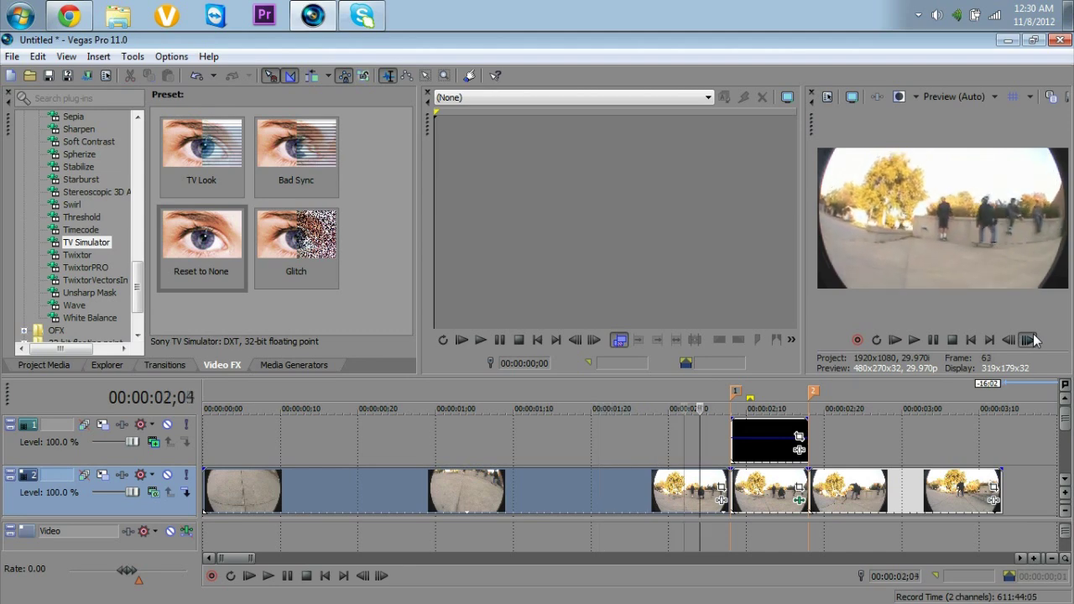
click(1031, 340)
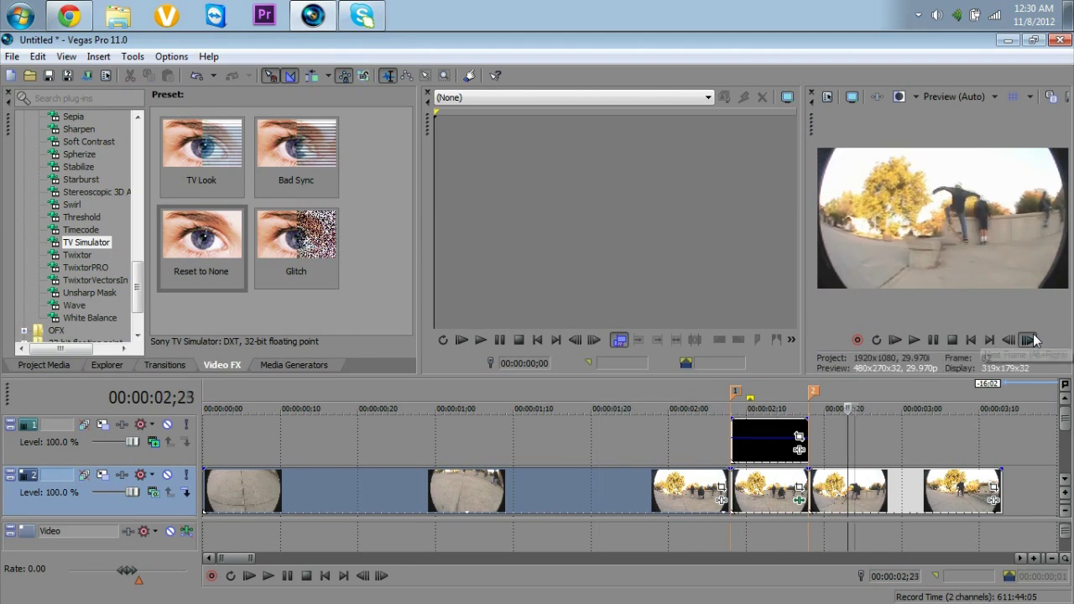
click(1031, 340)
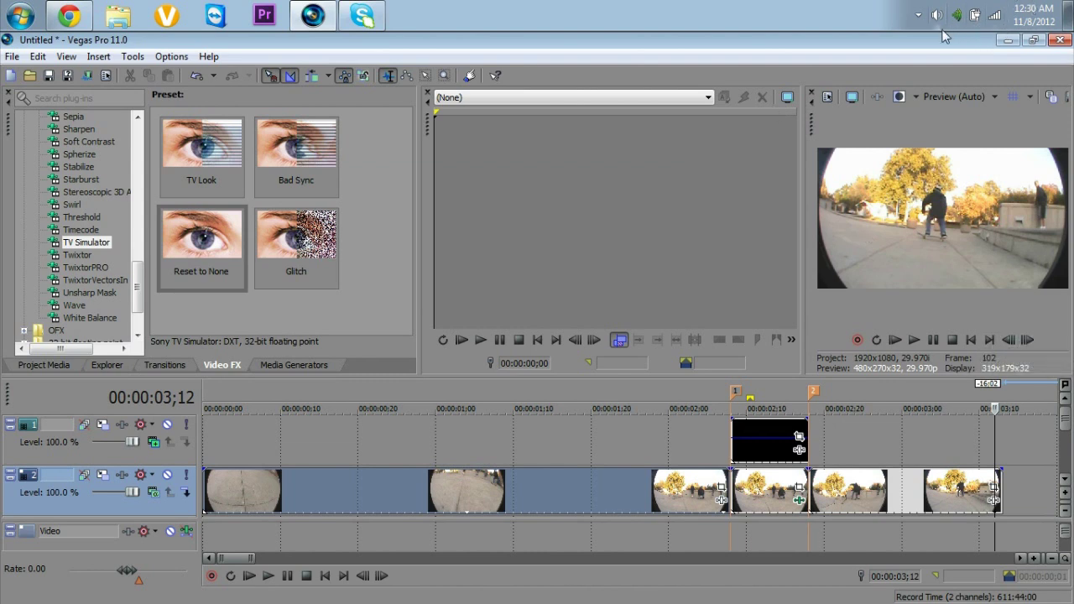
click(919, 16)
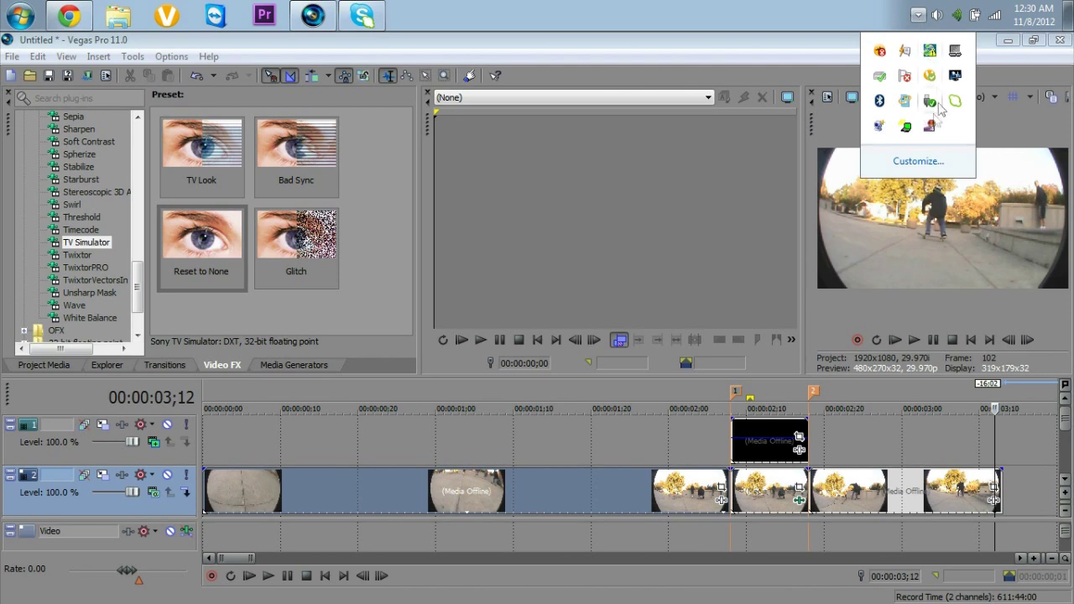
Show the Project Media list with both clips, then open the screen recorder's tray options
click(748, 173)
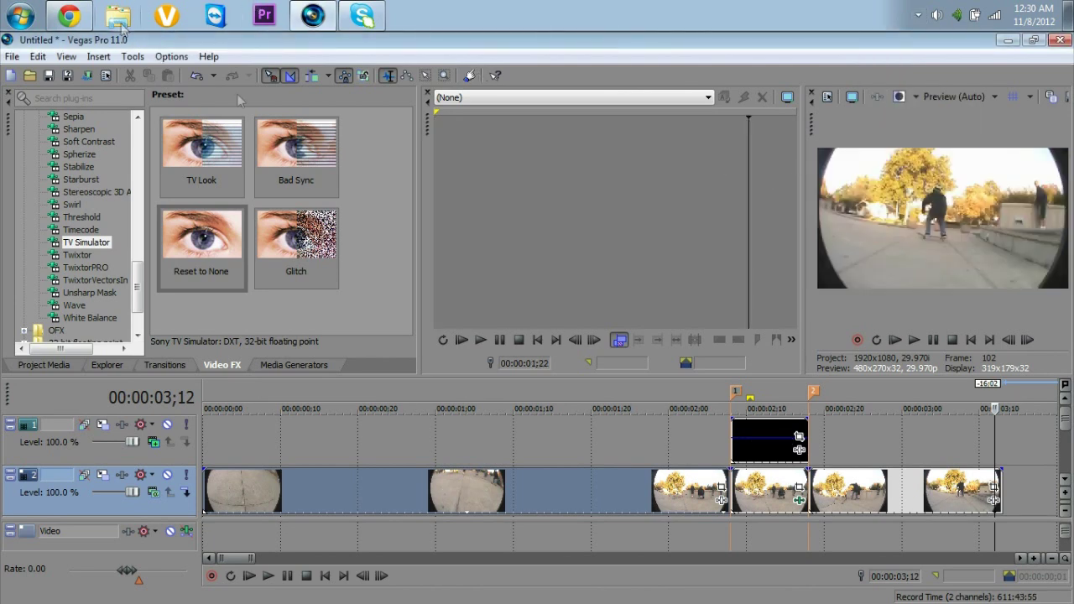
click(50, 365)
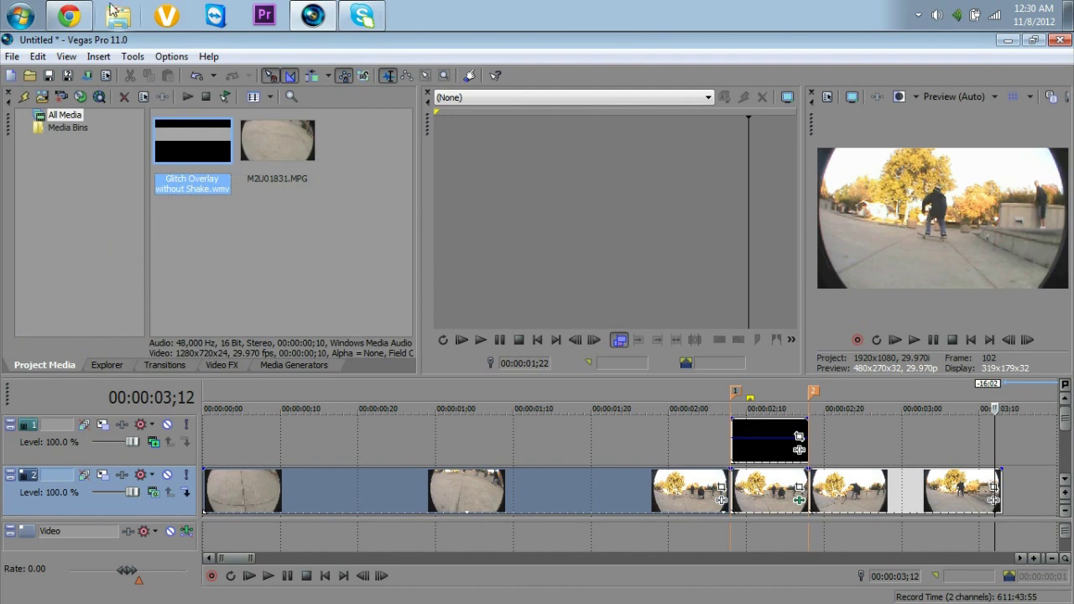
click(919, 15)
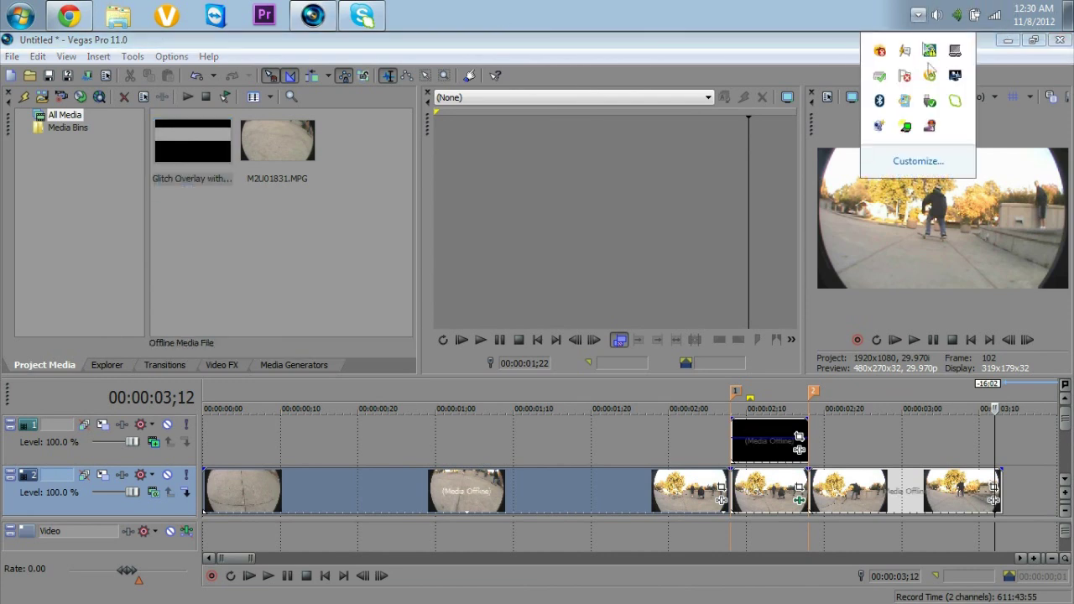
right_click(931, 131)
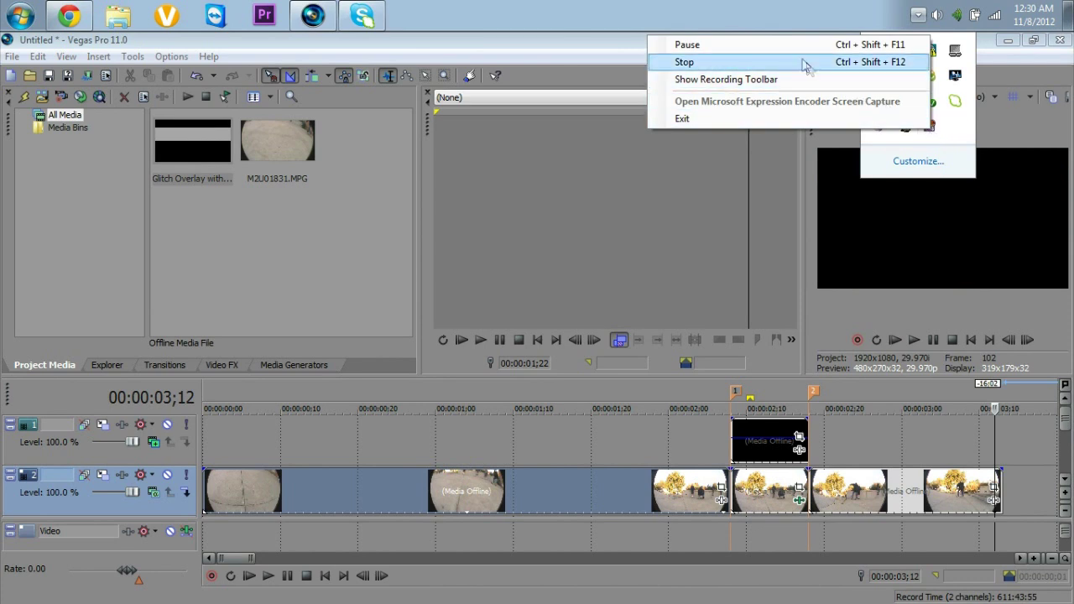